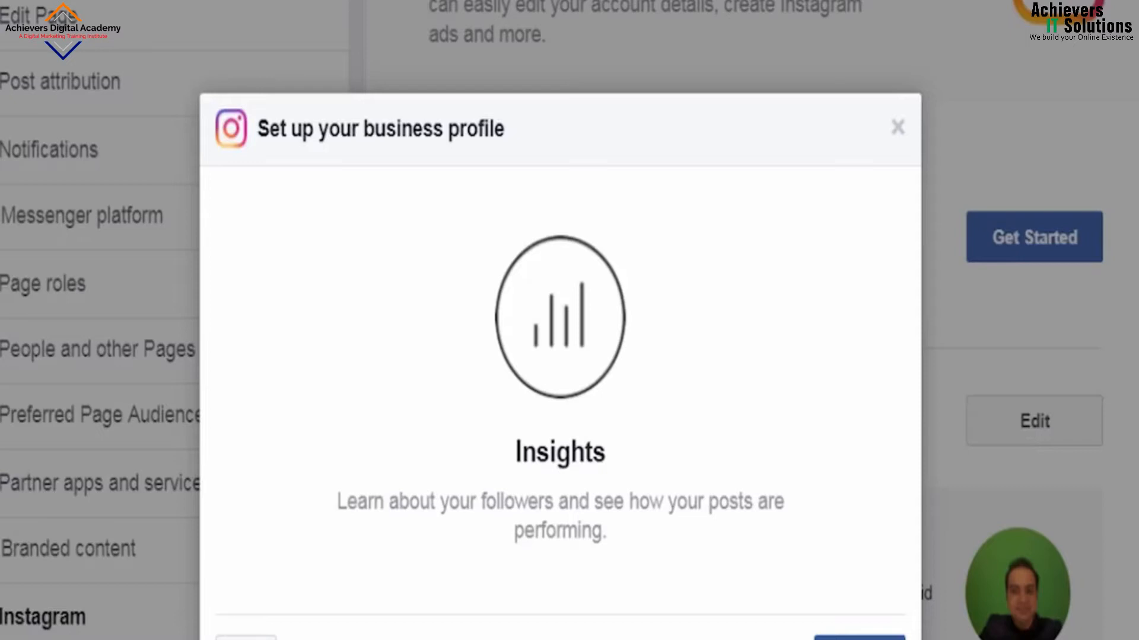
Step: Move past the setup intro pages and enter the business contact e-mail address
left_click(860, 638)
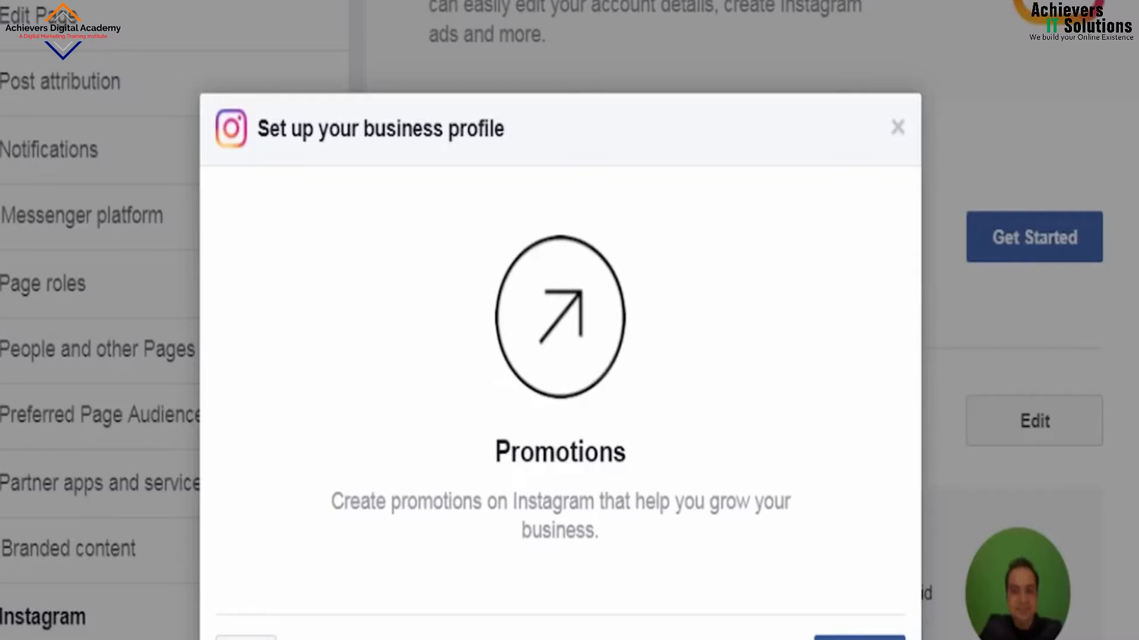
left_click(859, 638)
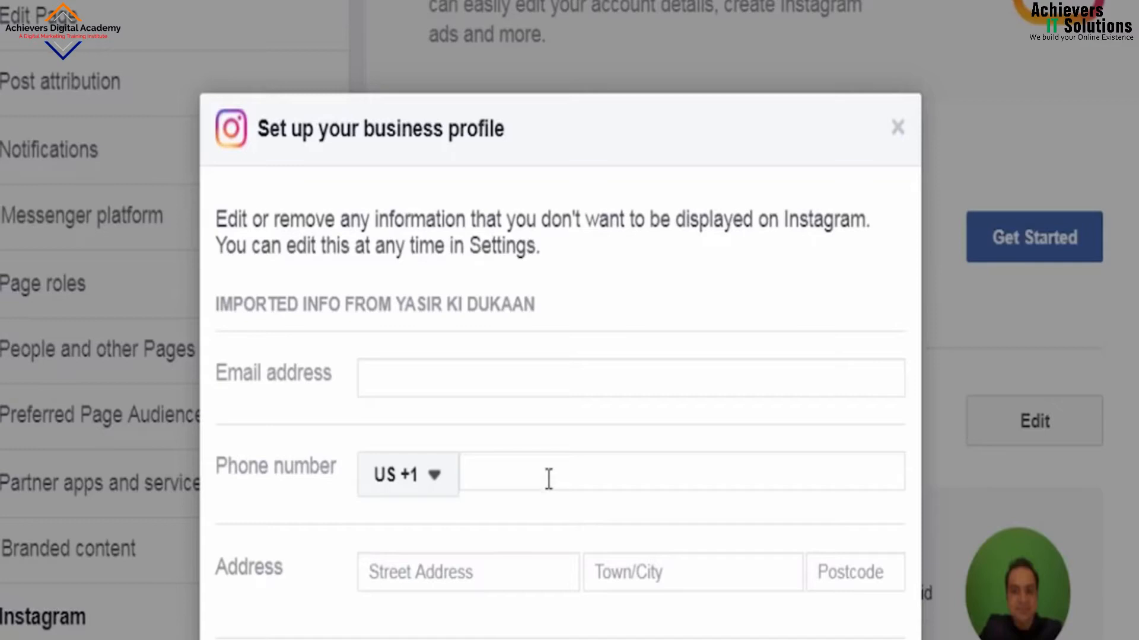
left_click(485, 376)
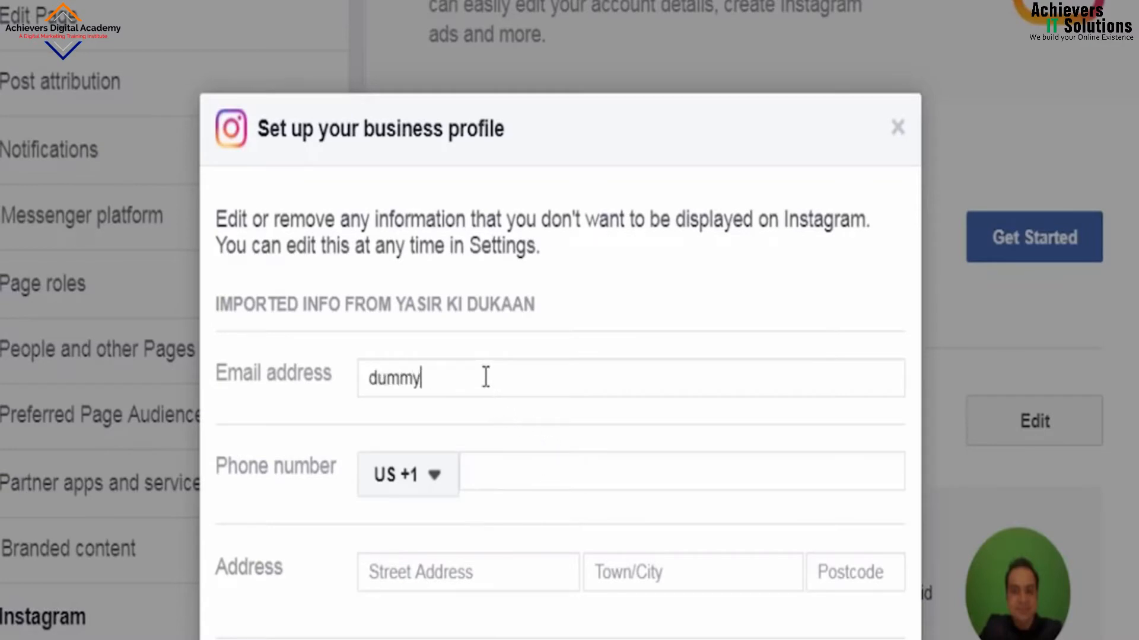
left_click(420, 378)
type(".")
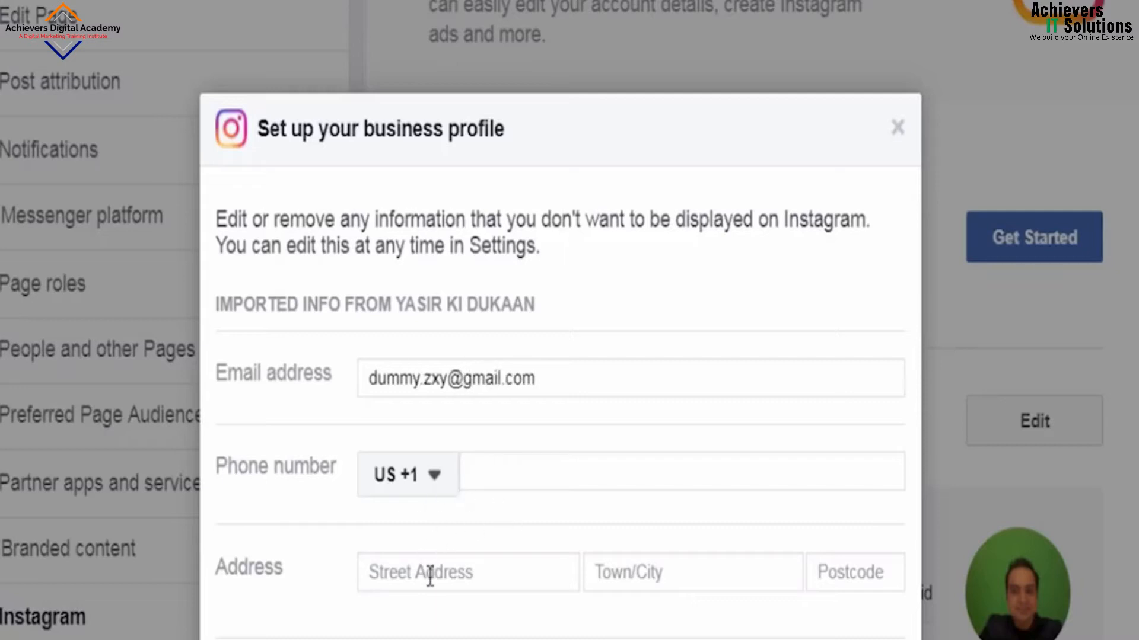
Step: Fill in the street address, the suggested town/city and the postcode
left_click(463, 579)
type("1-xyz street")
left_click(668, 577)
type("Lahore")
left_click(770, 631)
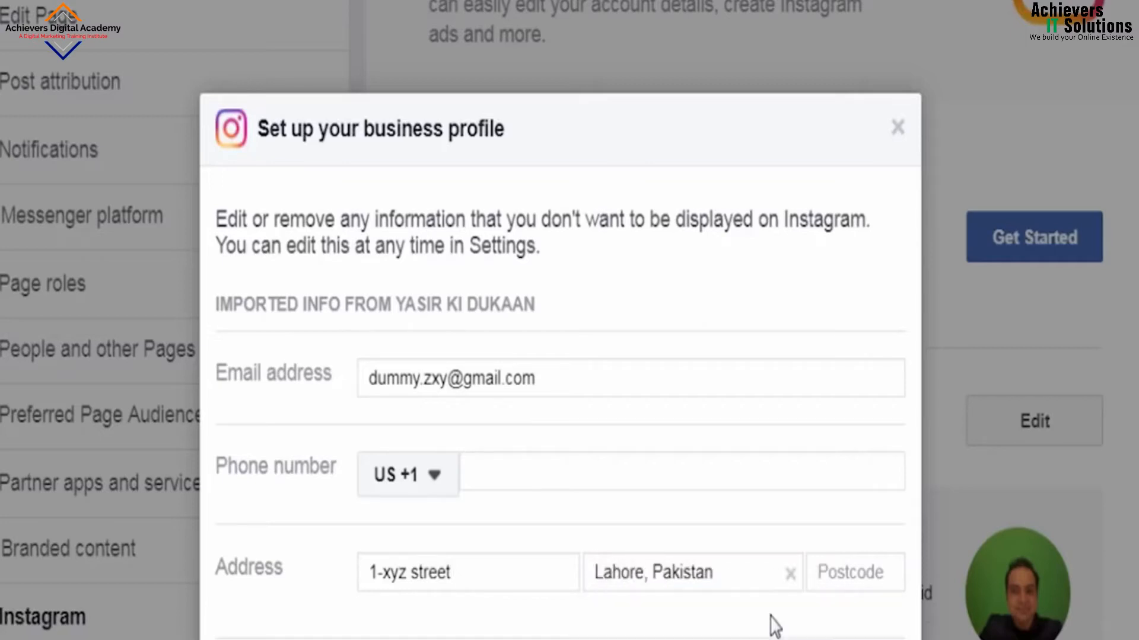
left_click(861, 587)
type("54000")
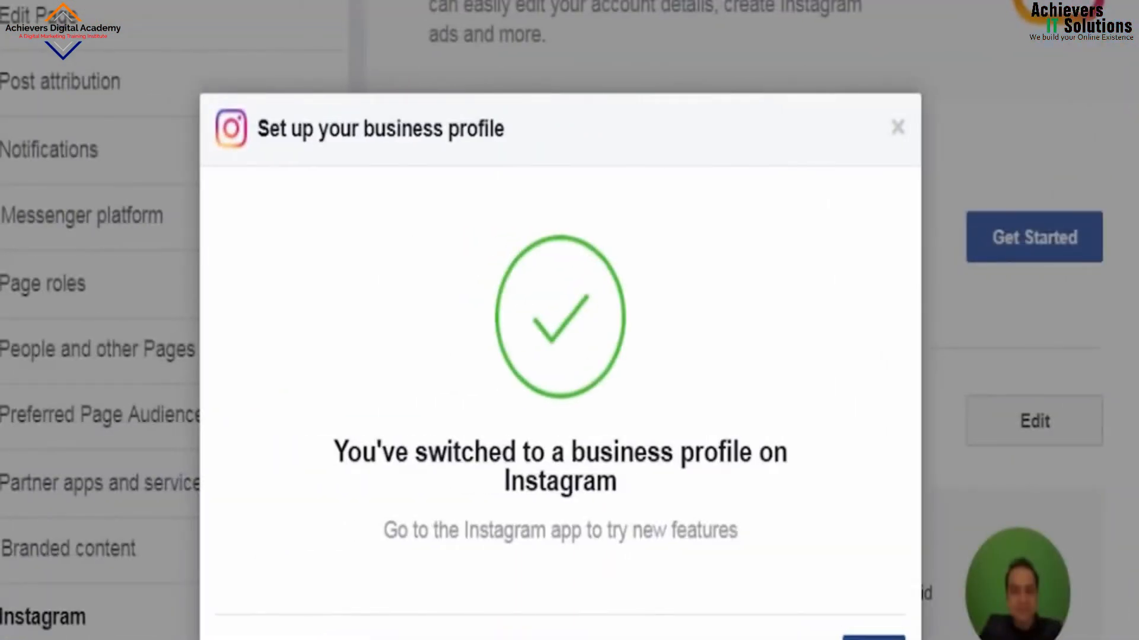
Step: Complete the business profile setup and review the saved Instagram account contact details
left_click(874, 637)
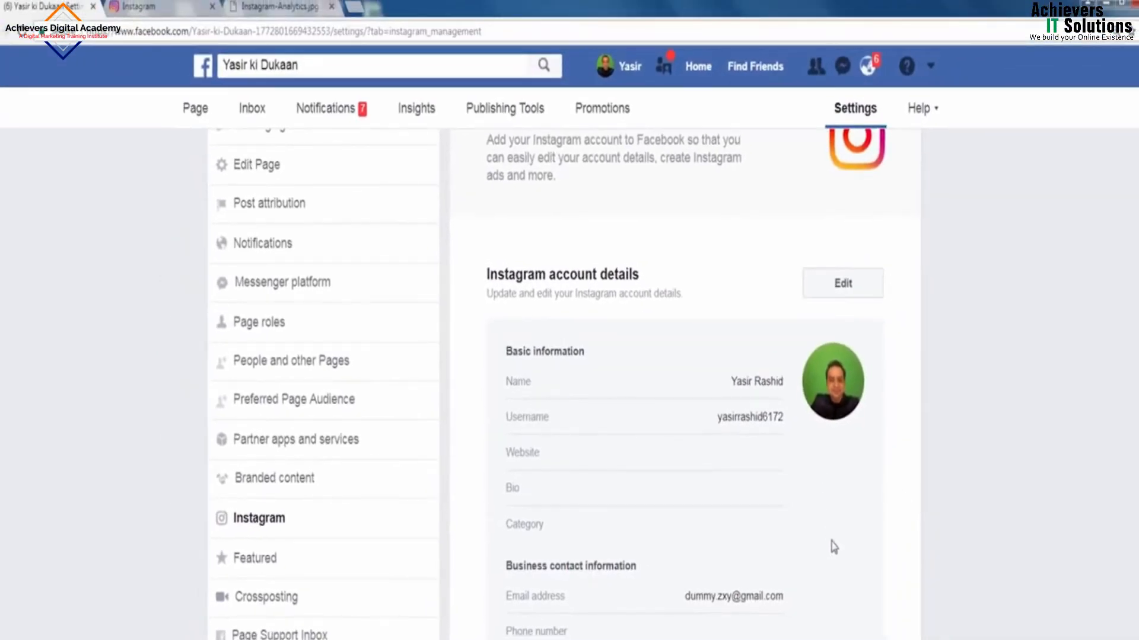
scroll(909, 545, "down", 2)
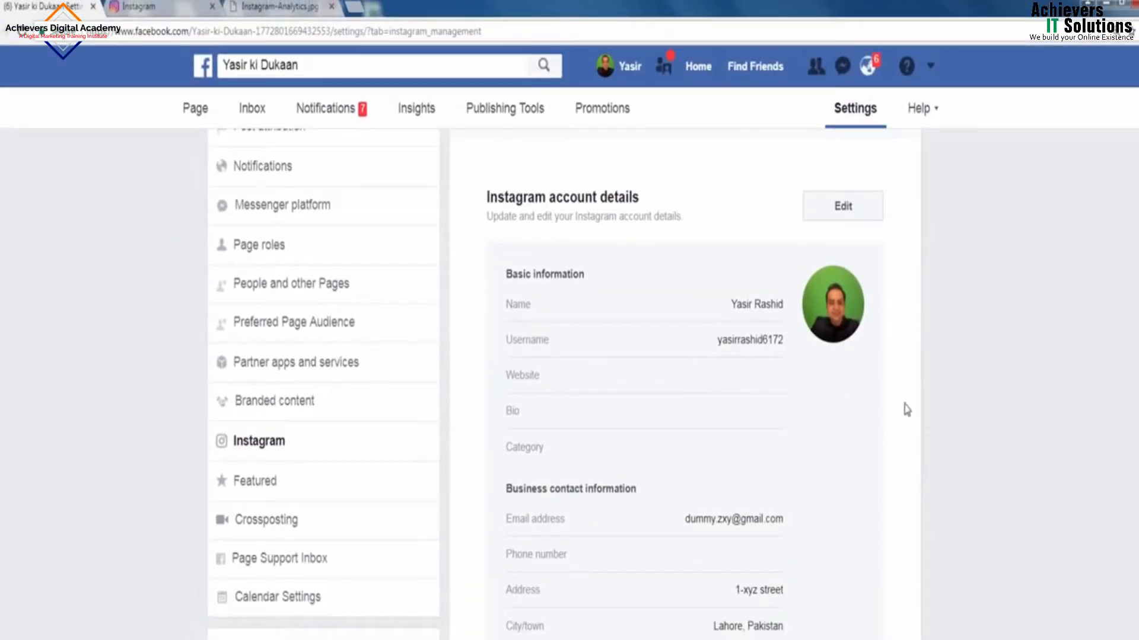
scroll(908, 454, "down", 2)
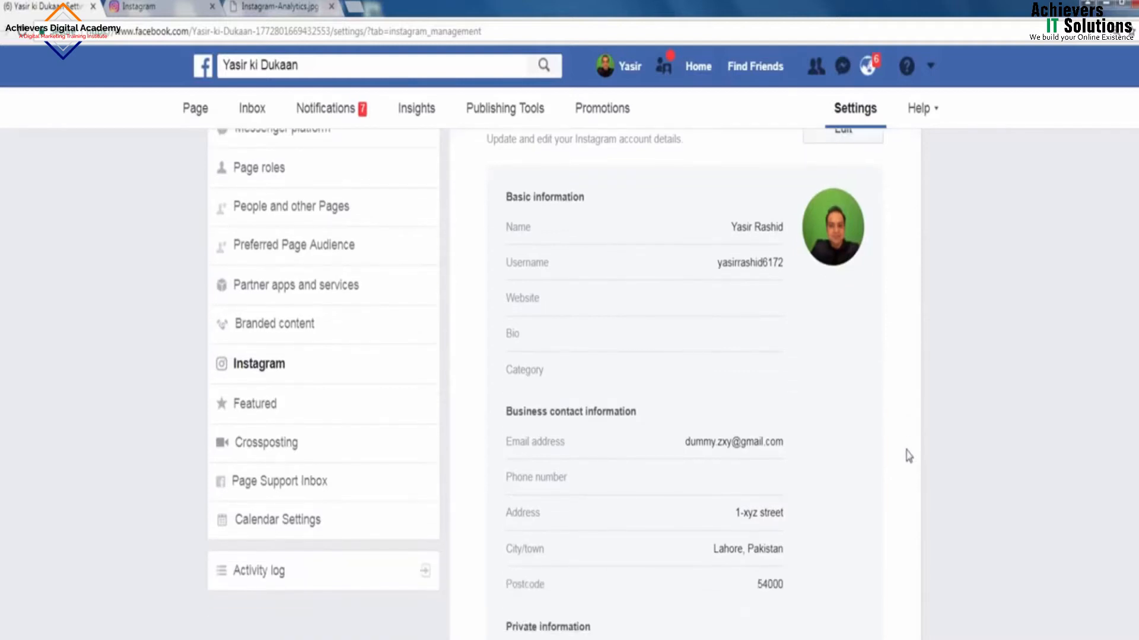
scroll(909, 455, "down", 3)
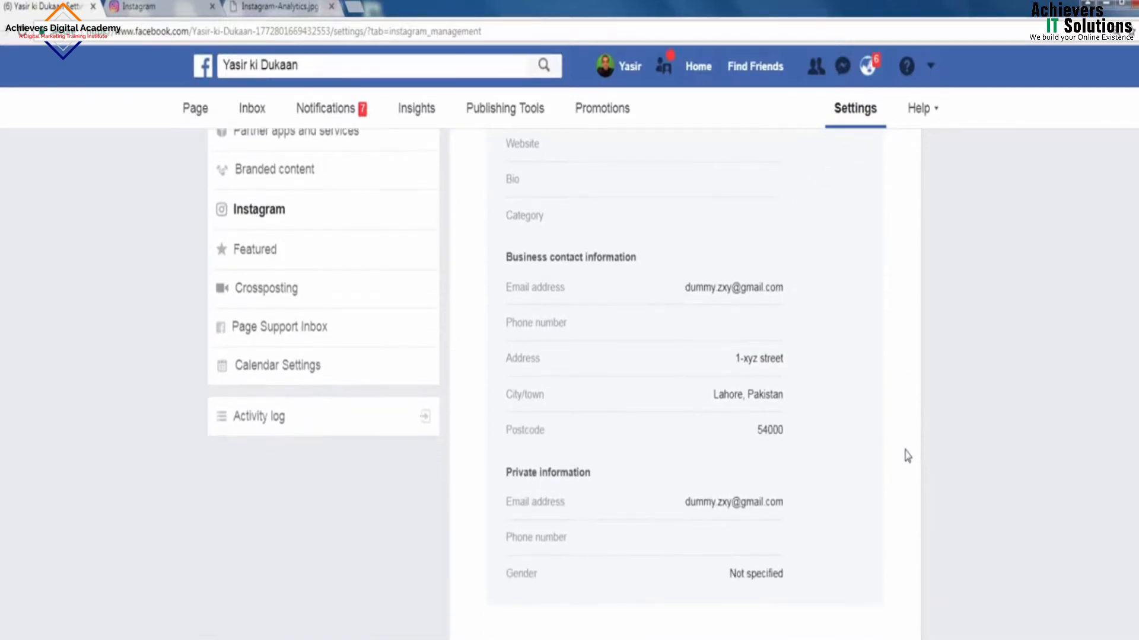
scroll(902, 456, "down", 4)
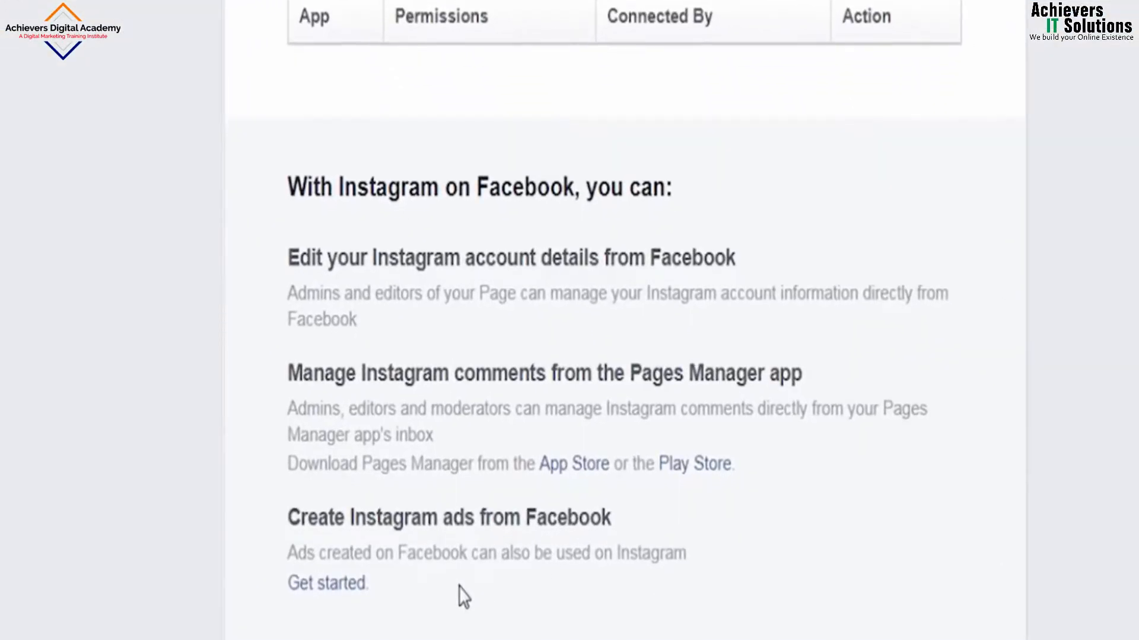
Step: Open the Create Instagram ads guide and start a new ad campaign from it
scroll(457, 597, "down", 2)
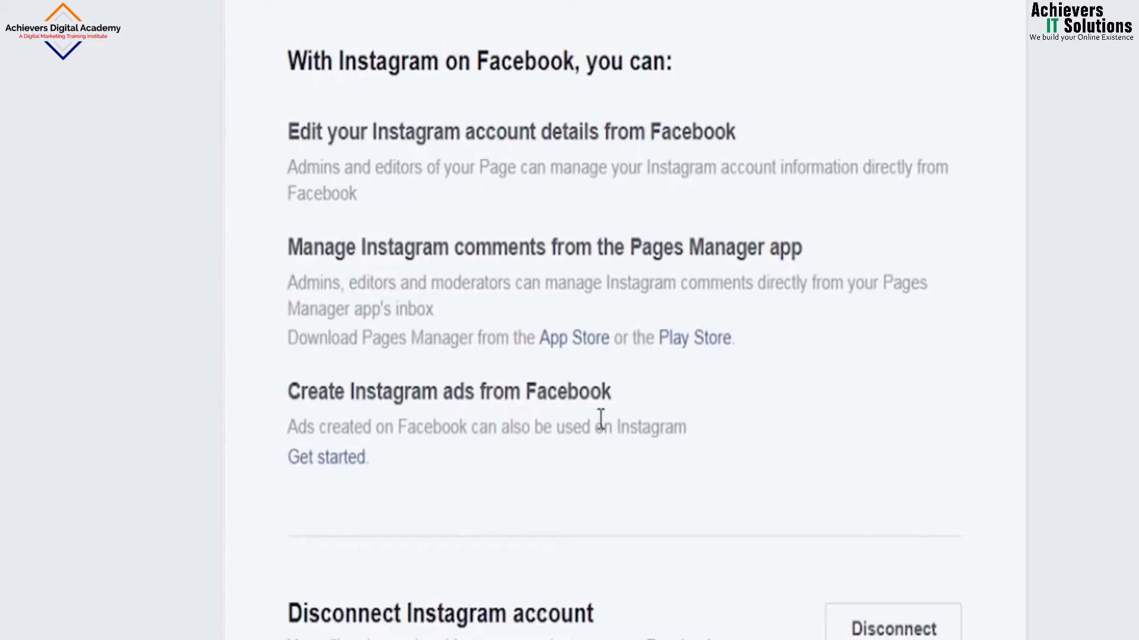
left_click(330, 469)
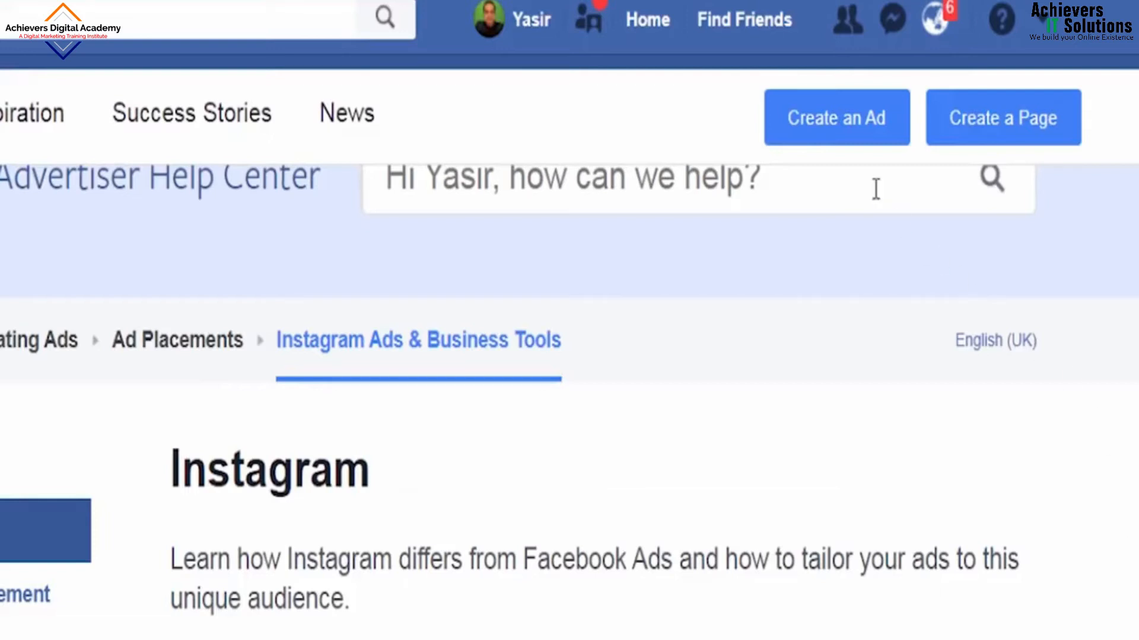
left_click(852, 133)
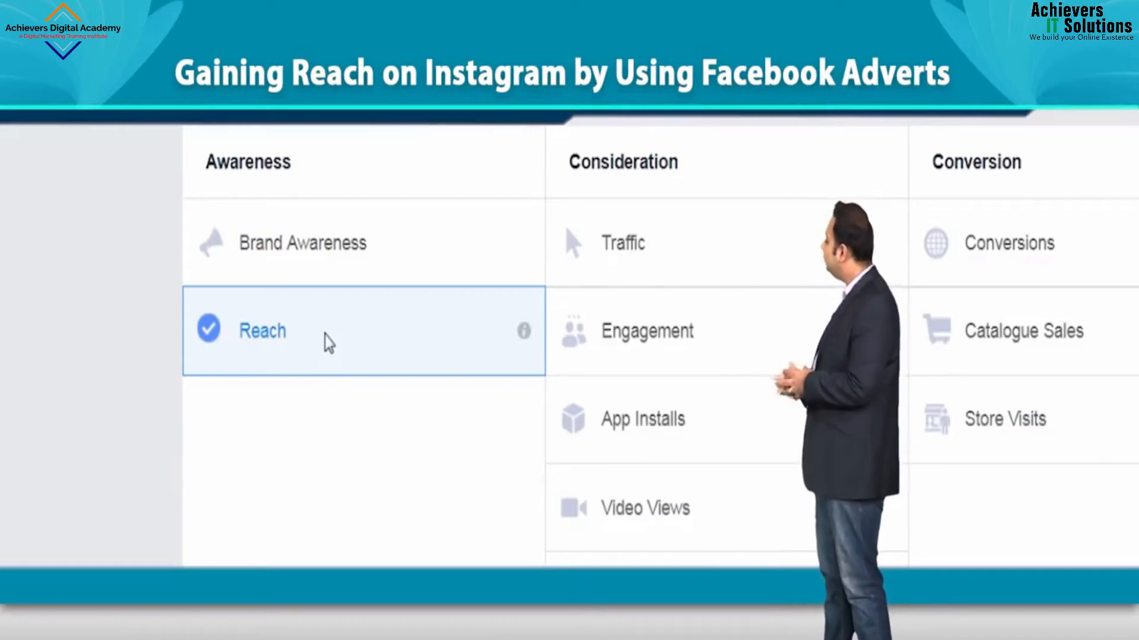
Step: Name the campaign 'Reach on Instagram' and set up the ad account with Pakistan as country
scroll(337, 327, "down", 3)
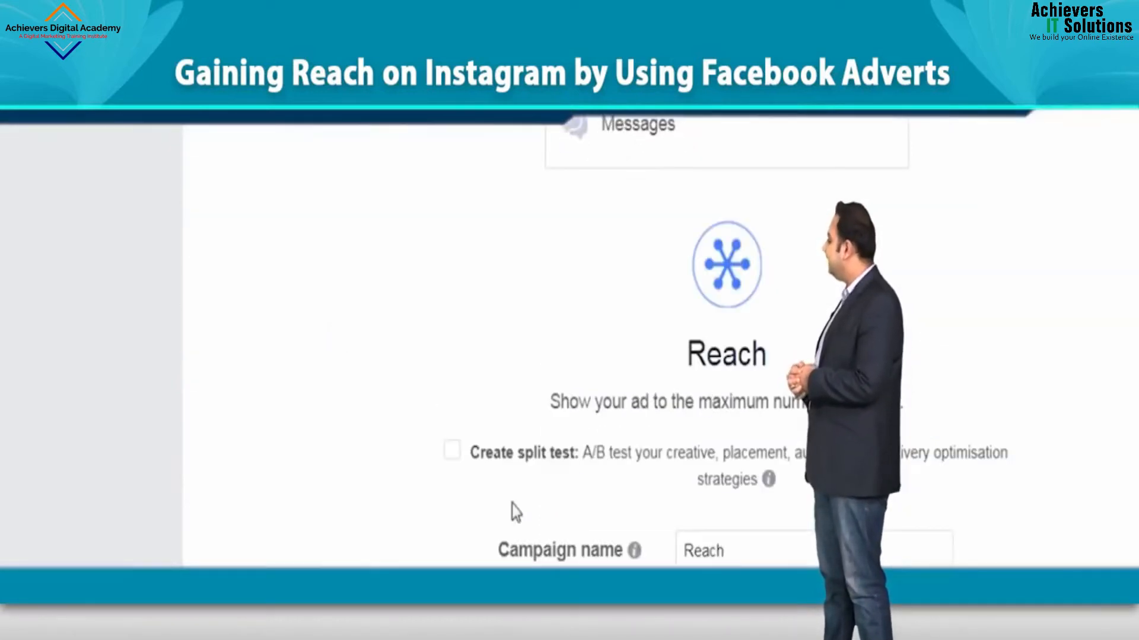
left_click(745, 556)
type("on ")
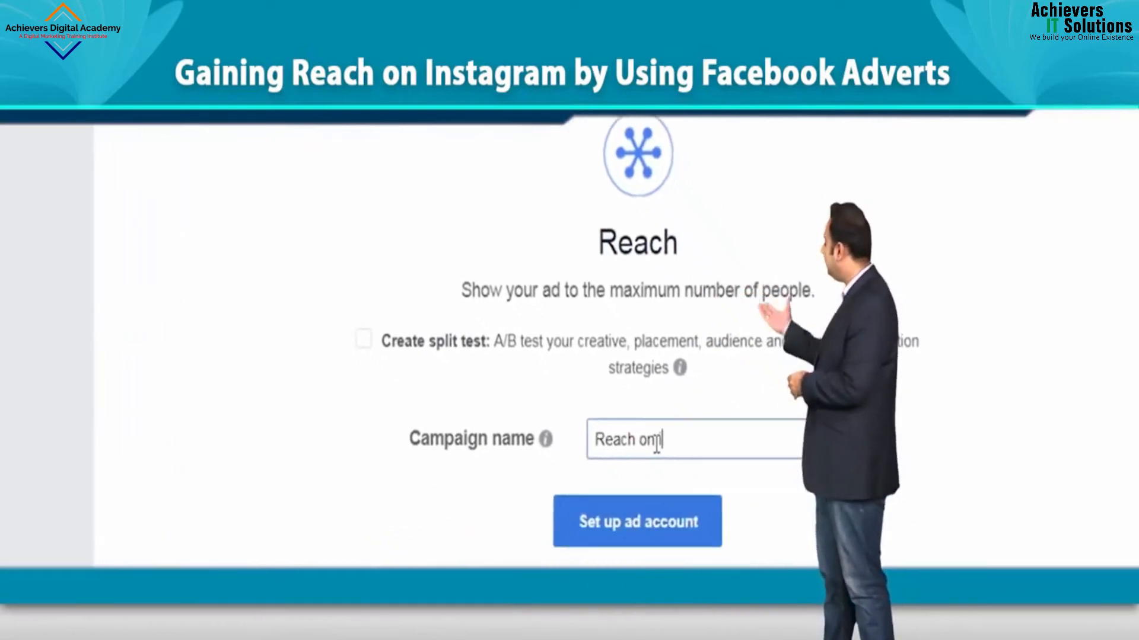
type("Instagram")
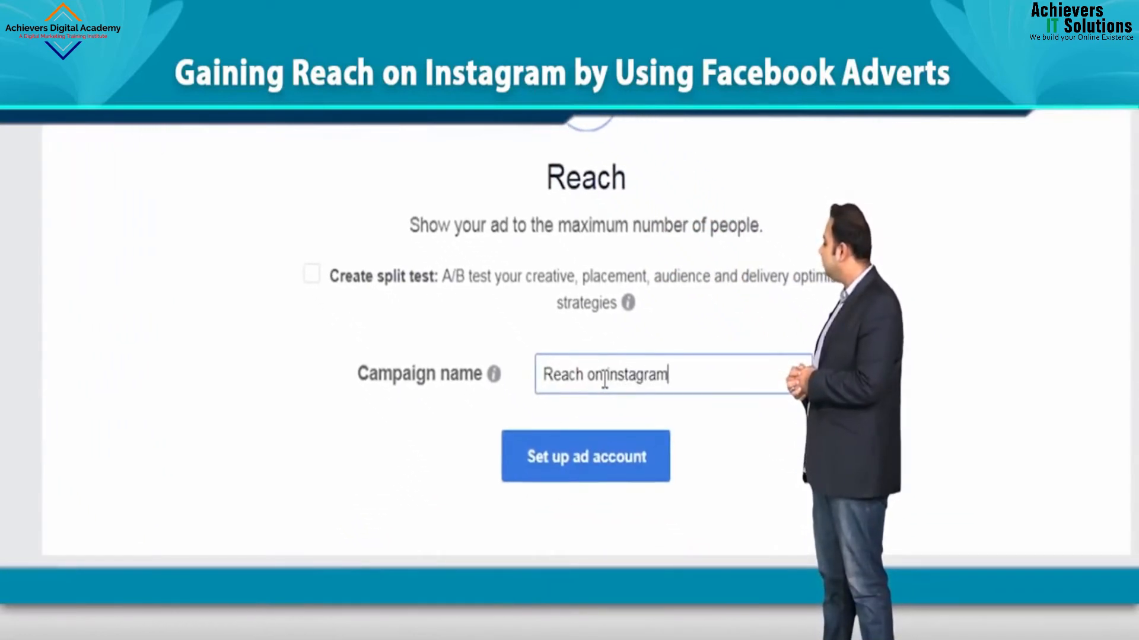
left_click(600, 465)
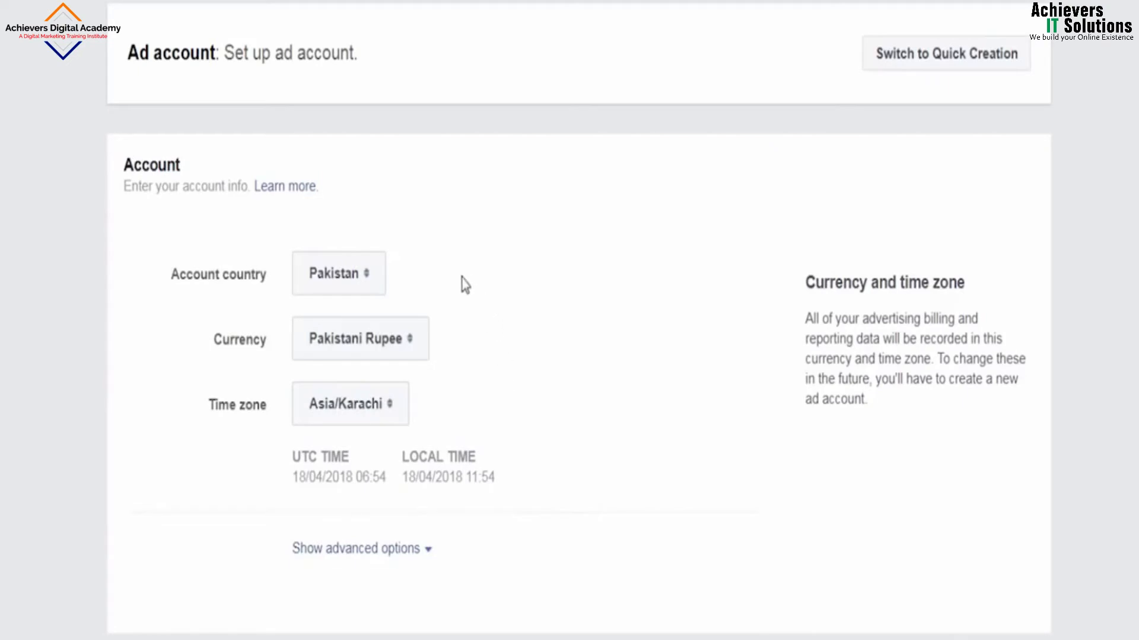
left_click(369, 274)
left_click(383, 278)
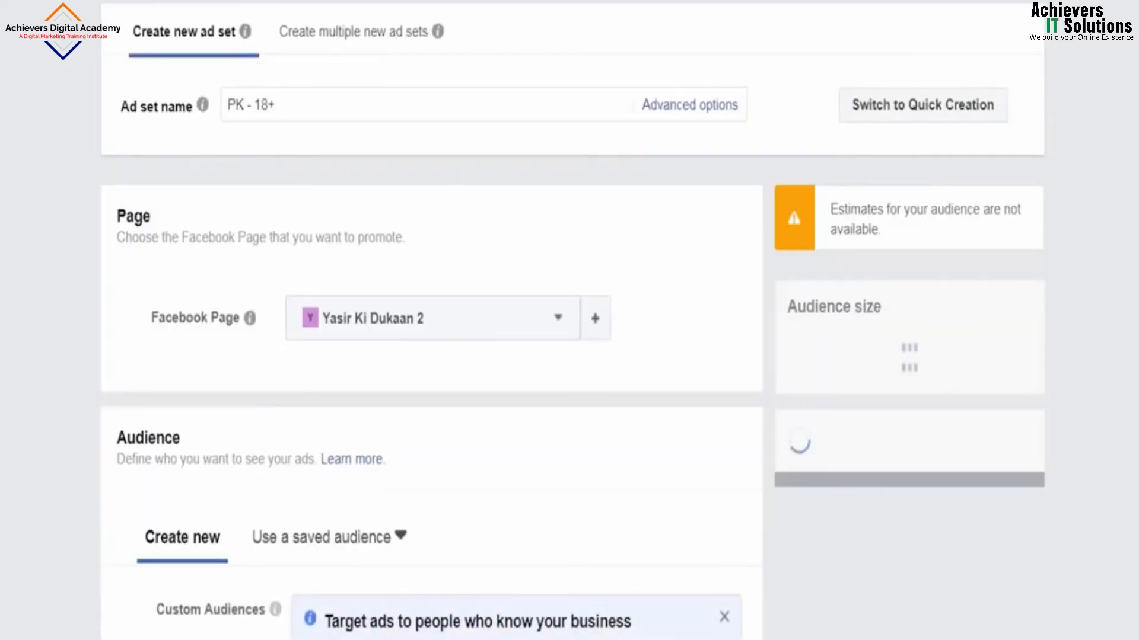
Step: Rename the ad set to 'insta ad' and promote the original shop Page
left_click(316, 106)
key("BackSpace")
key("BackSpace")
key("BackSpace")
key("BackSpace")
key("BackSpace")
key("BackSpace")
key("BackSpace")
type("insta ad")
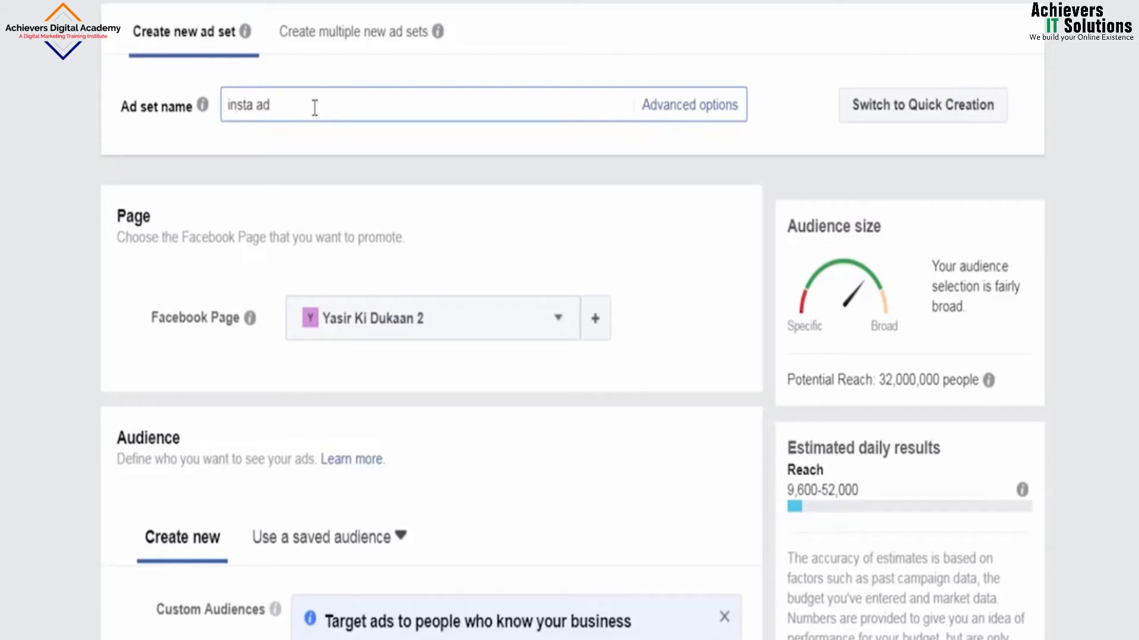
left_click(560, 332)
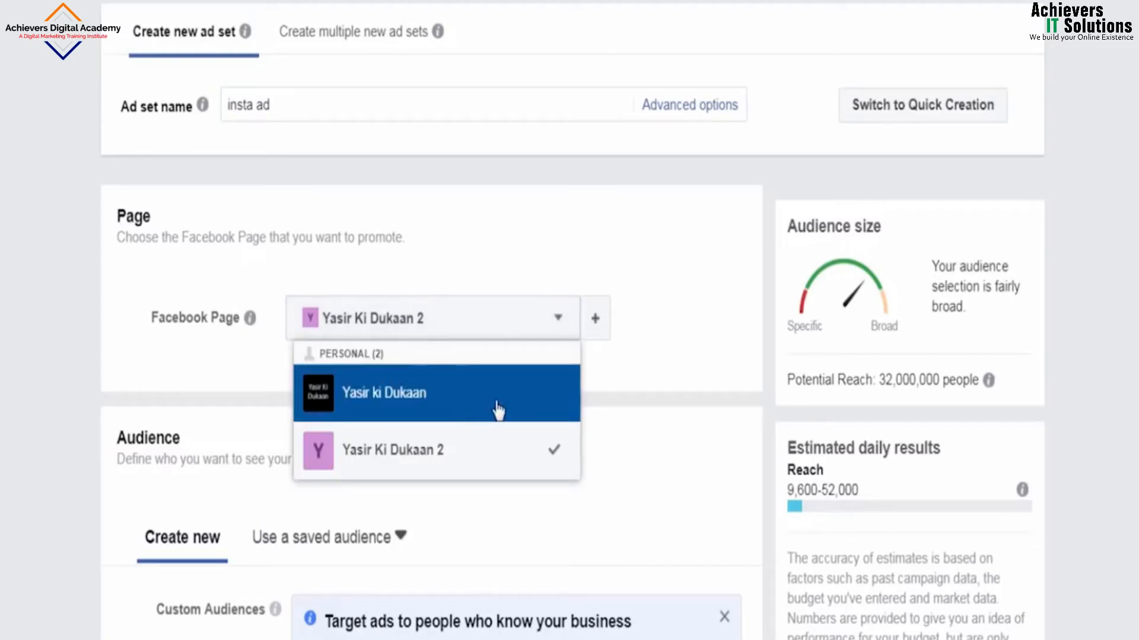
left_click(474, 409)
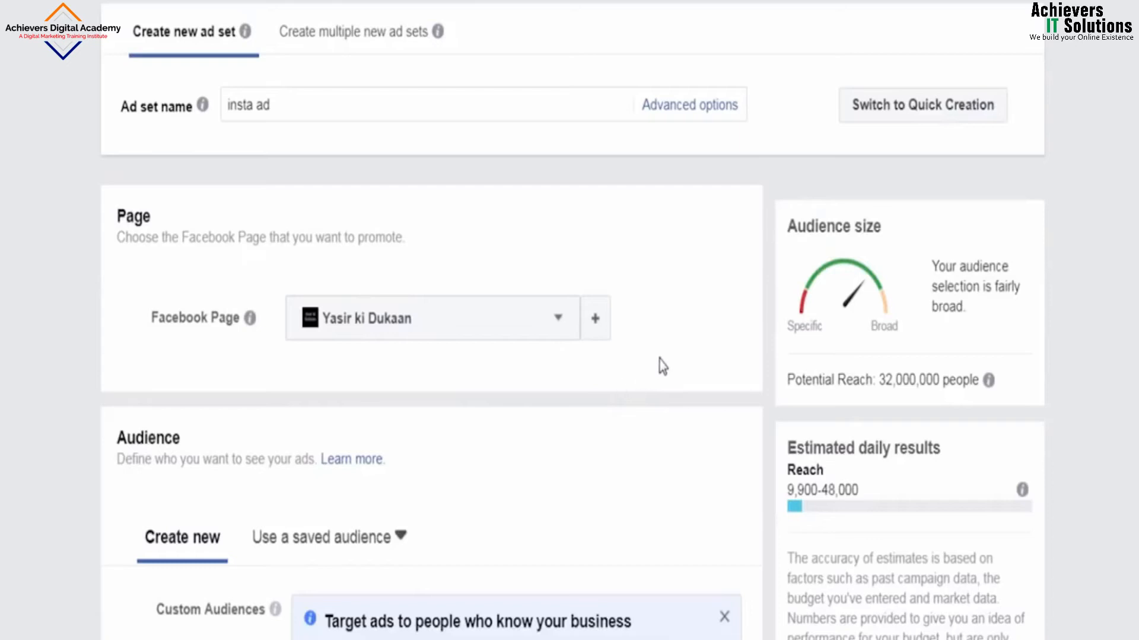
scroll(531, 371, "down", 1)
Step: Add the Clothing interest to detailed targeting, cutting potential reach to 16,000,000 people
scroll(531, 371, "down", 2)
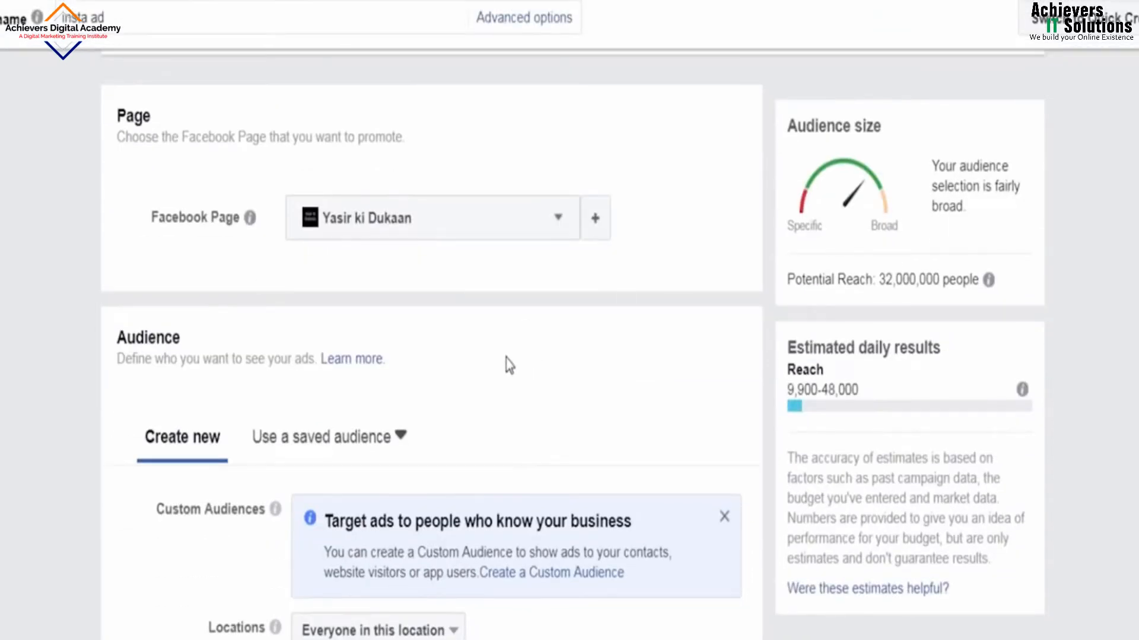
scroll(504, 361, "down", 2)
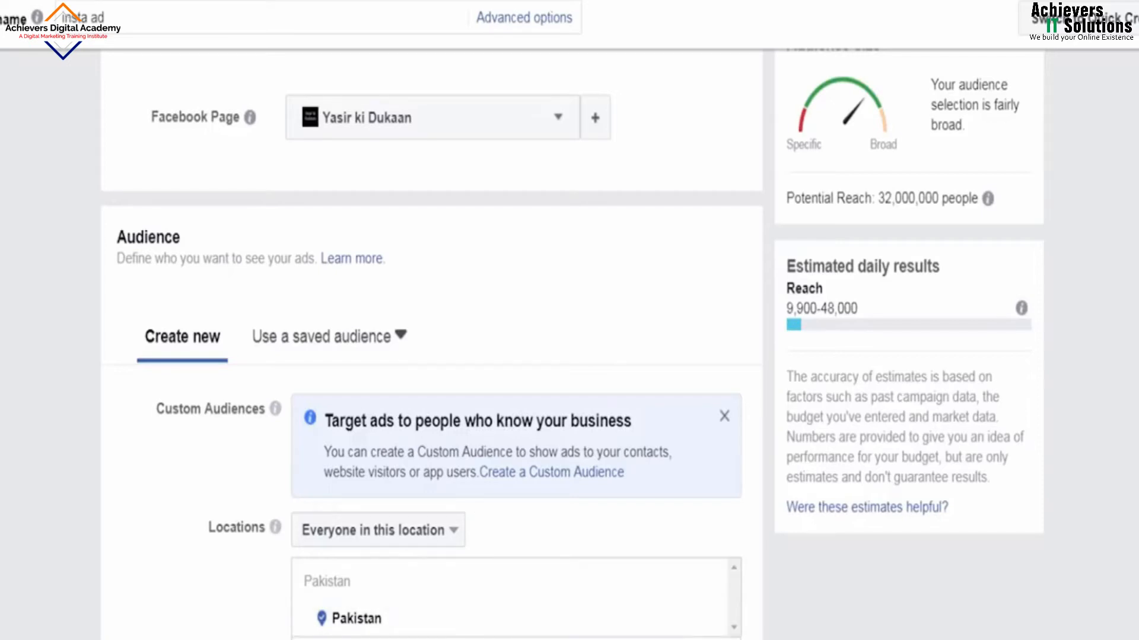
scroll(351, 554, "down", 4)
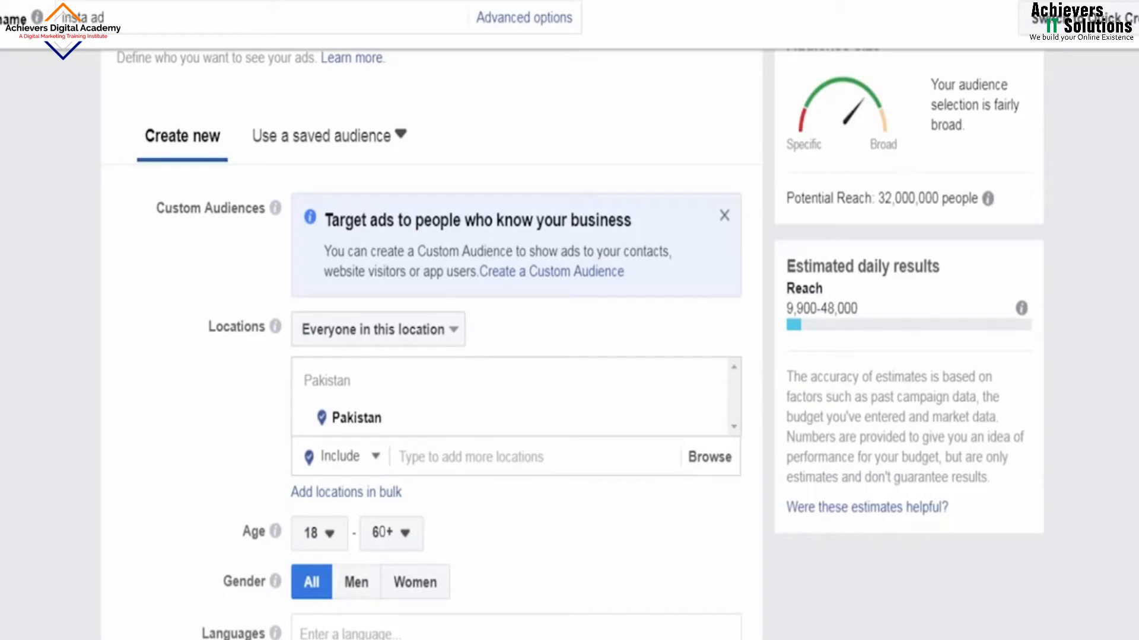
scroll(432, 344, "down", 2)
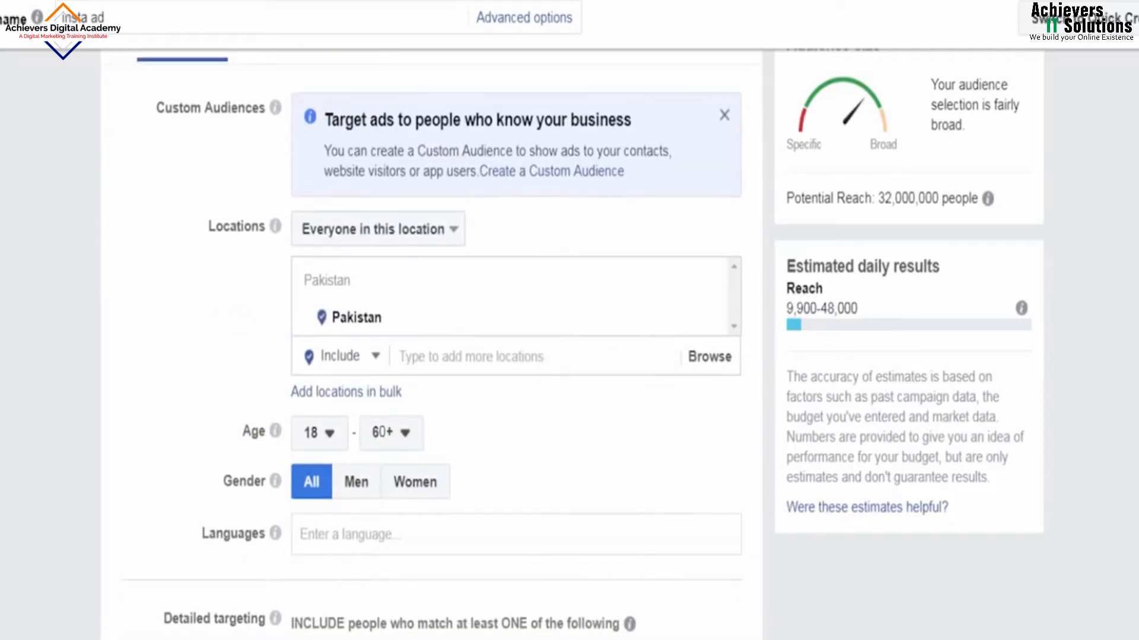
scroll(432, 344, "down", 2)
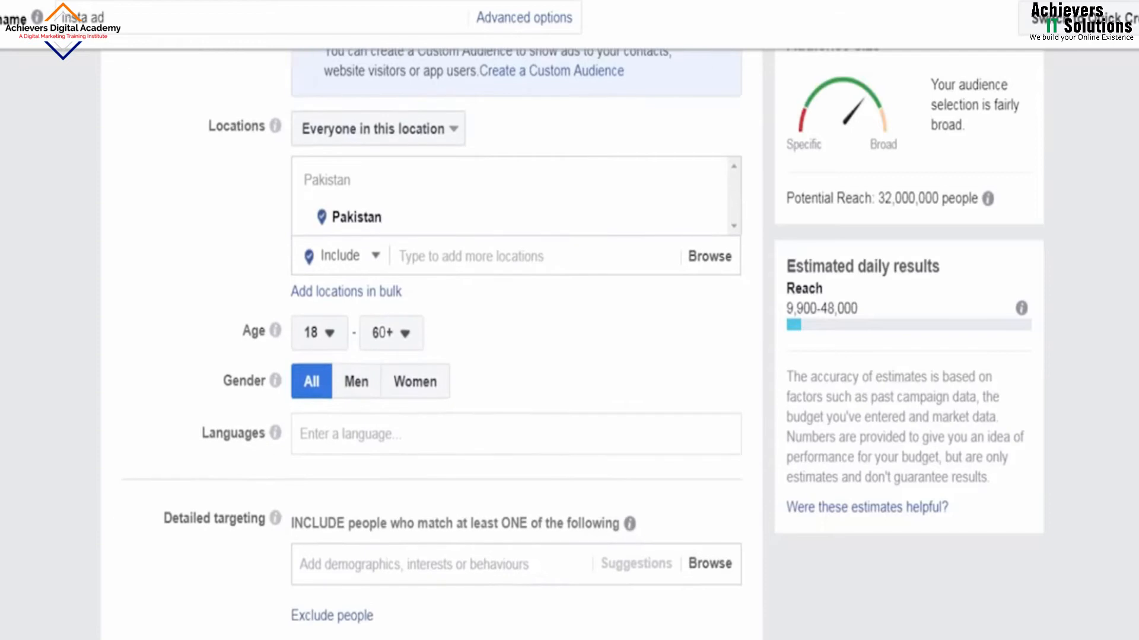
left_click(404, 566)
type("clothing")
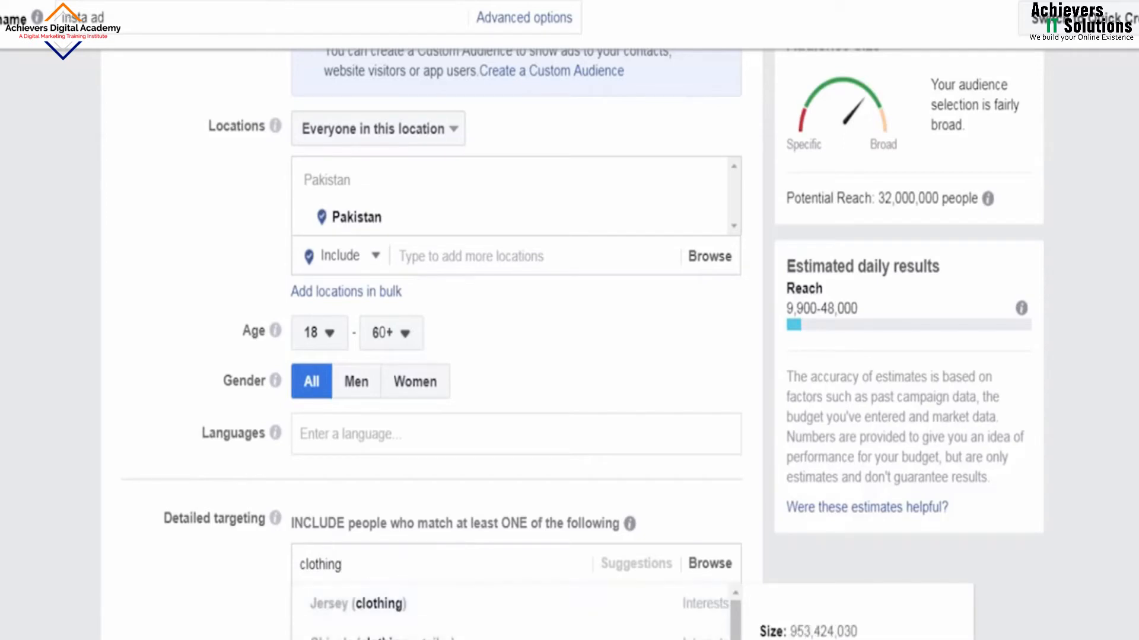
left_click(355, 638)
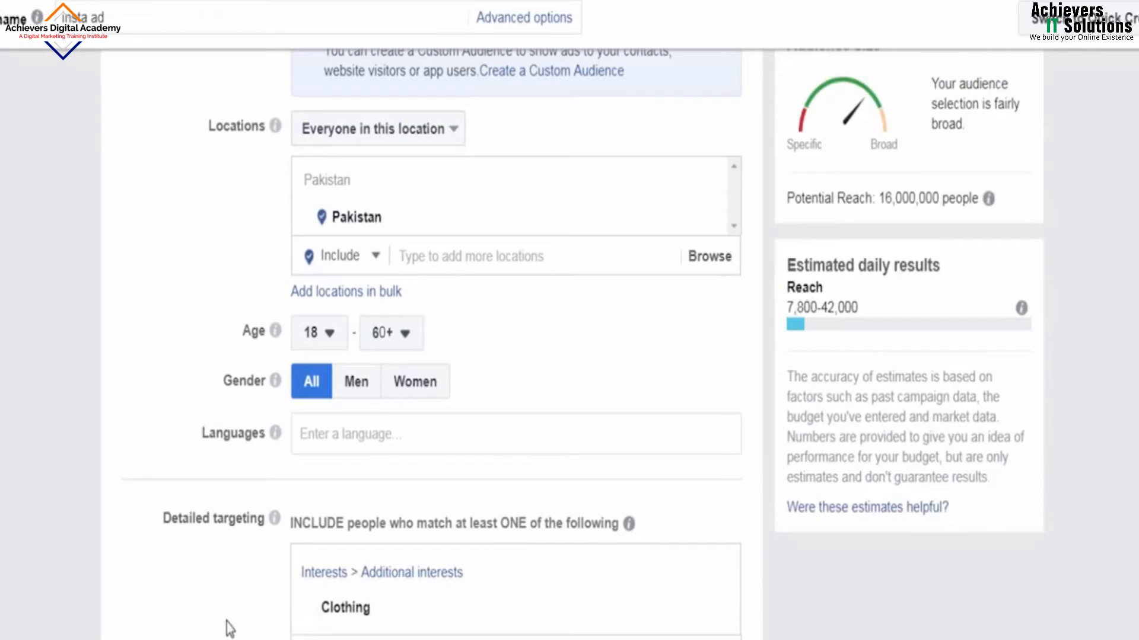
scroll(228, 611, "down", 3)
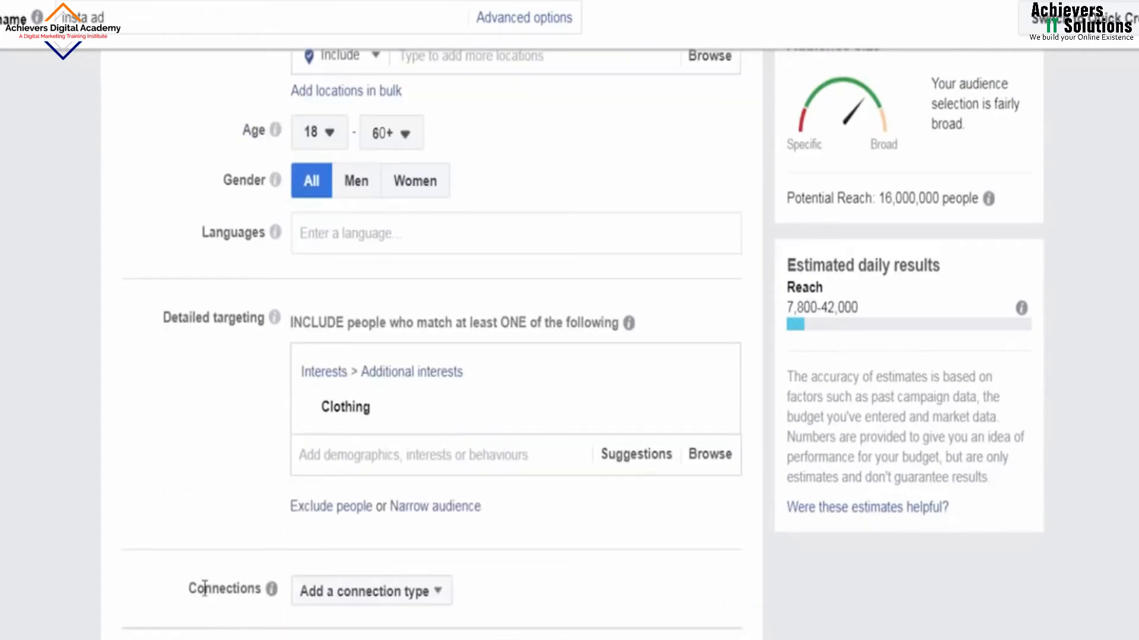
scroll(211, 533, "down", 8)
scroll(401, 503, "down", 2)
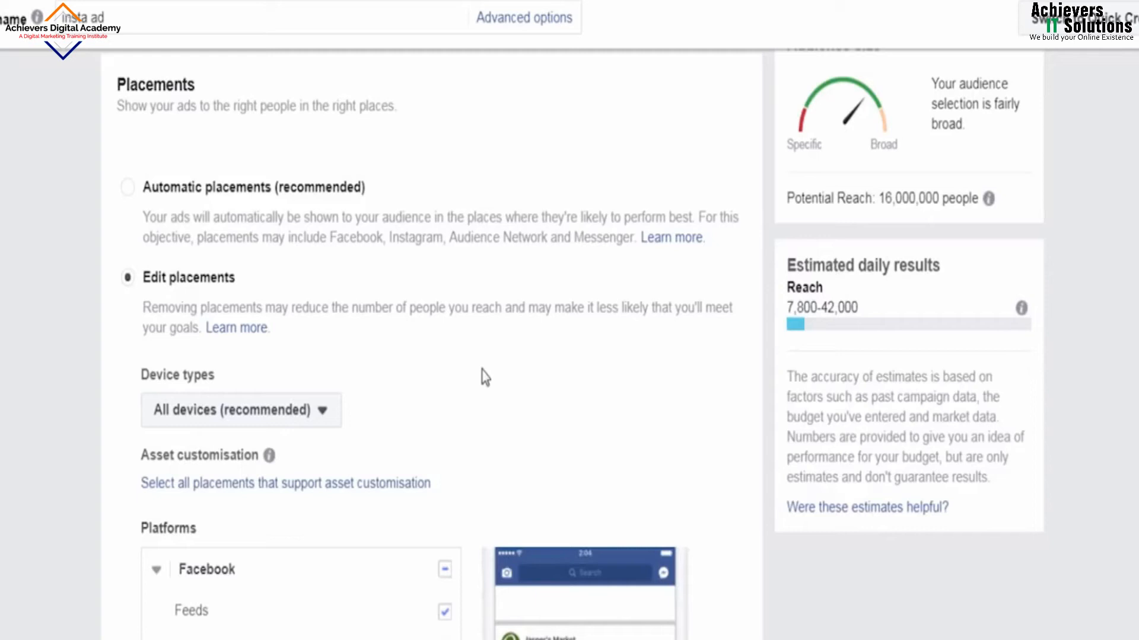
left_click(325, 418)
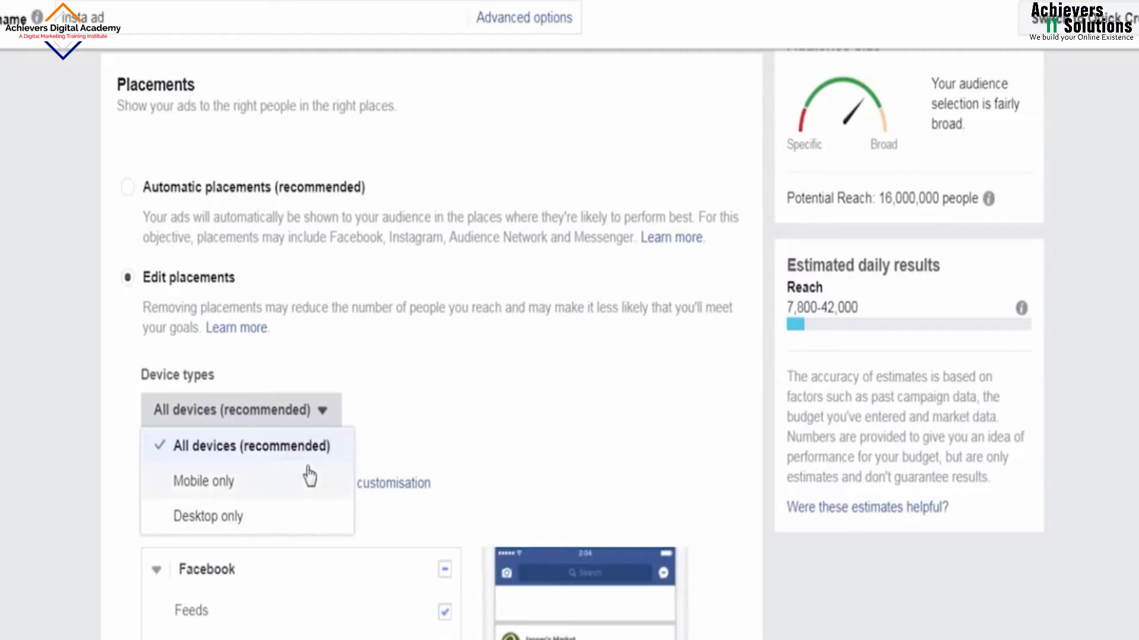
left_click(460, 435)
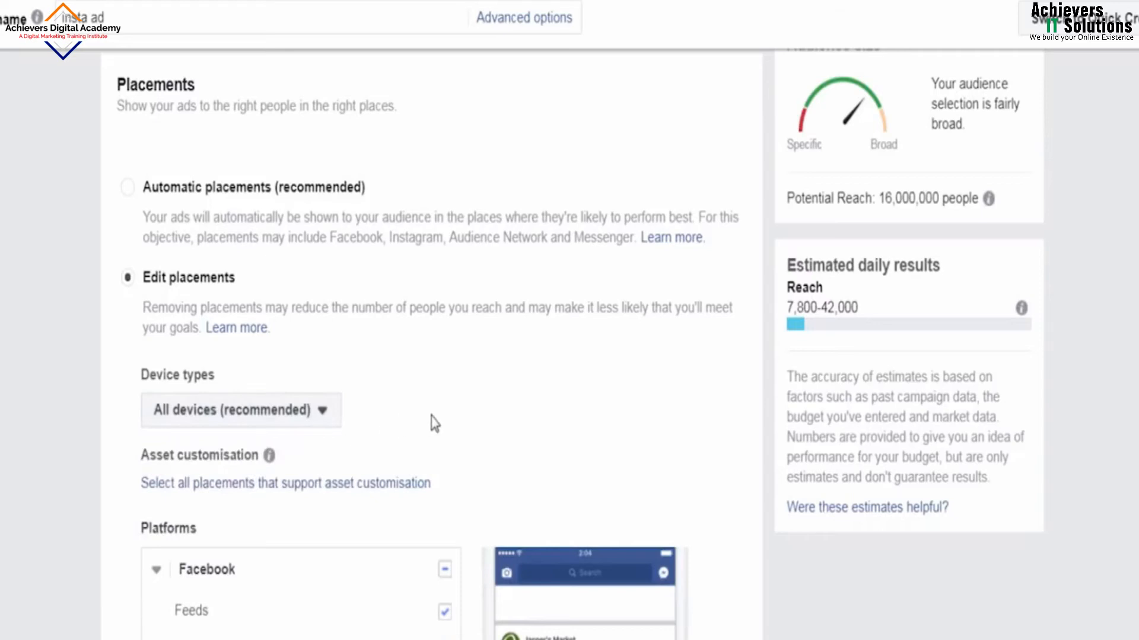
scroll(473, 420, "down", 3)
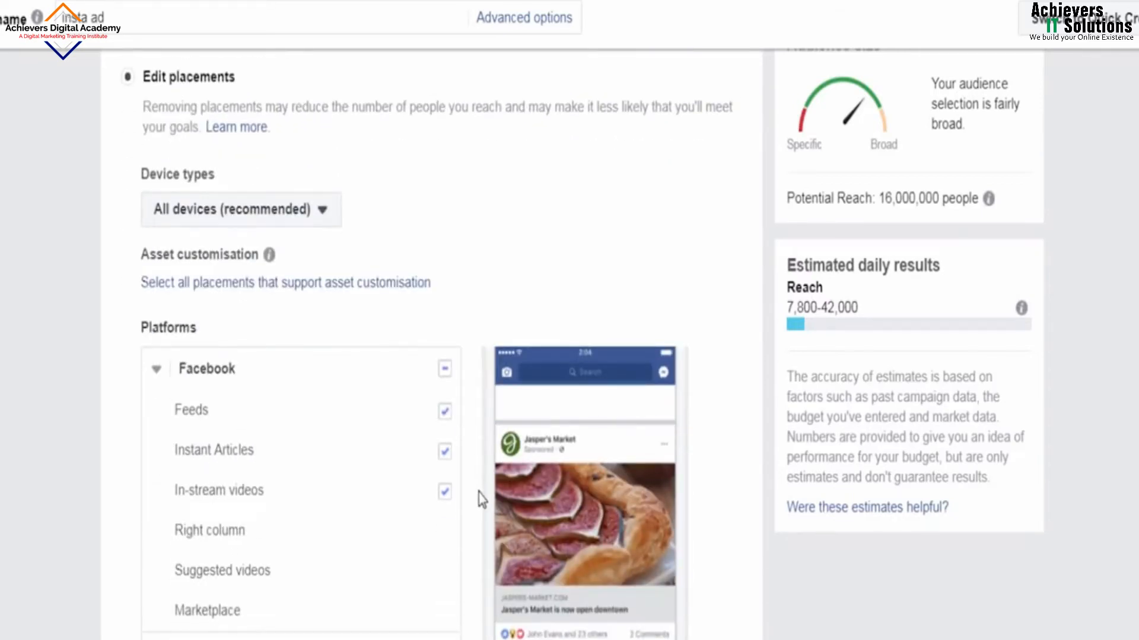
scroll(481, 498, "down", 2)
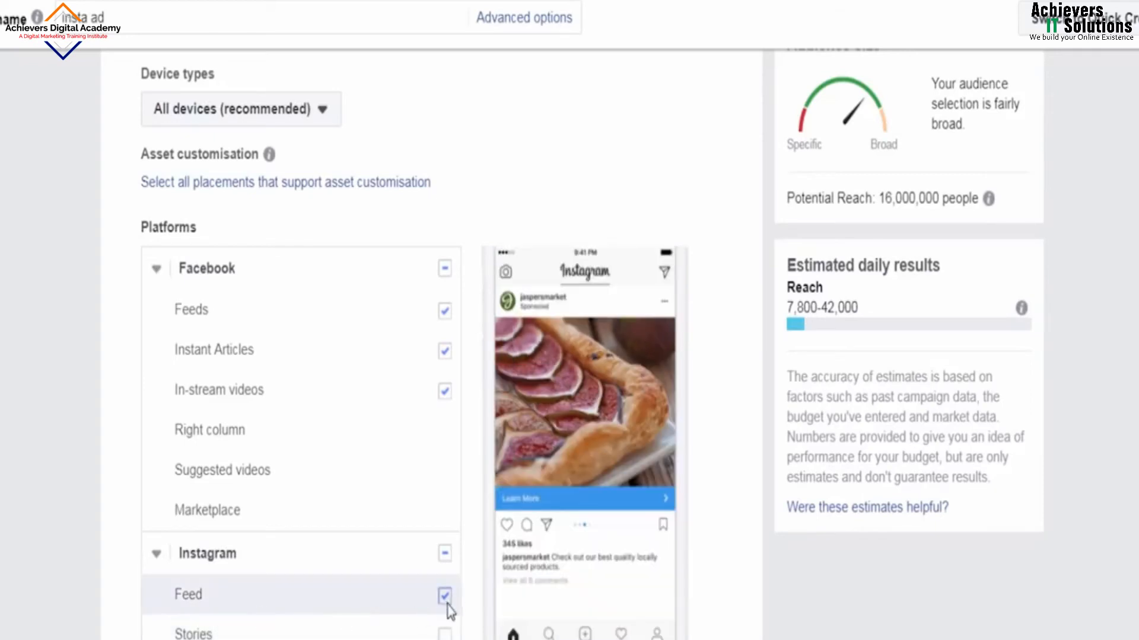
Step: Include Instagram Stories alongside Instagram Feed in the ad placements
left_click(443, 633)
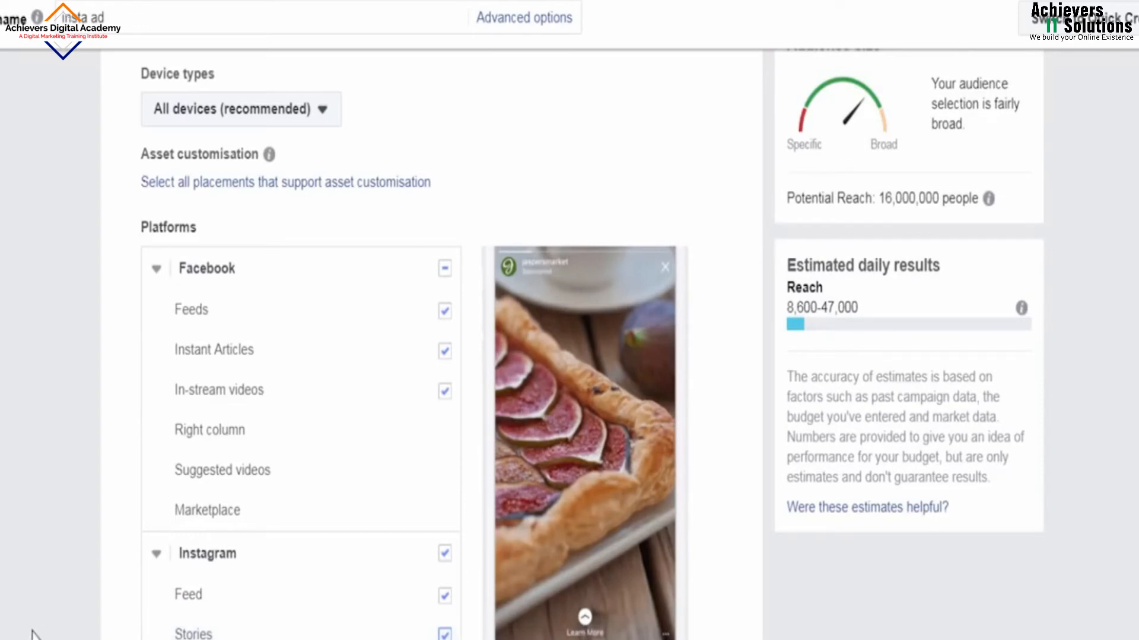
scroll(36, 633, "down", 2)
scroll(39, 634, "down", 1)
scroll(39, 635, "up", 1)
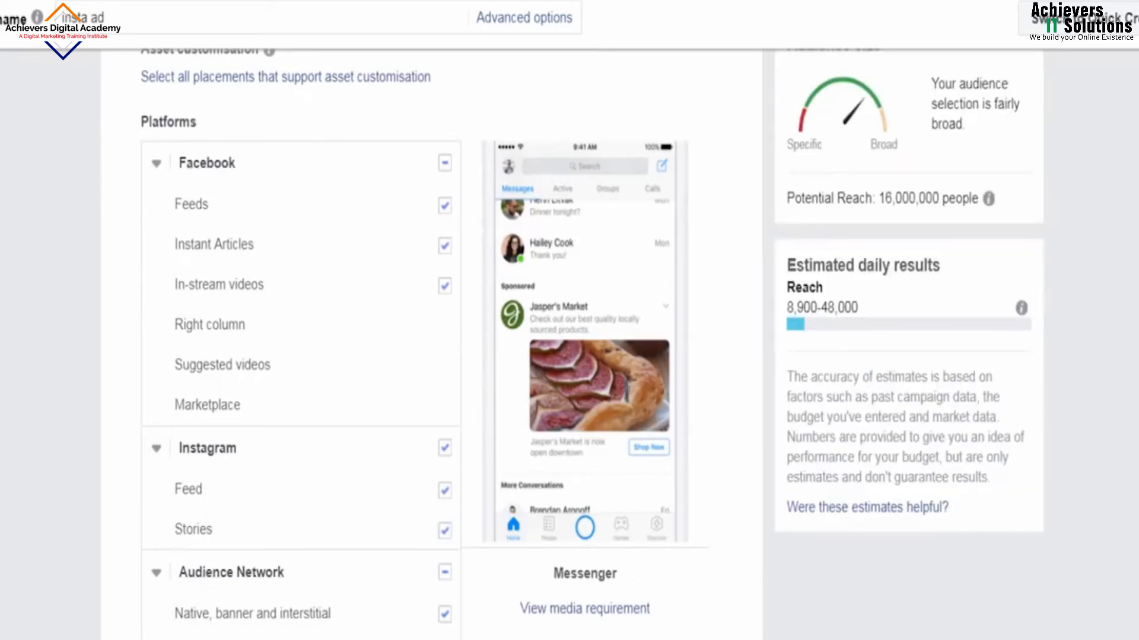
scroll(424, 344, "down", 9)
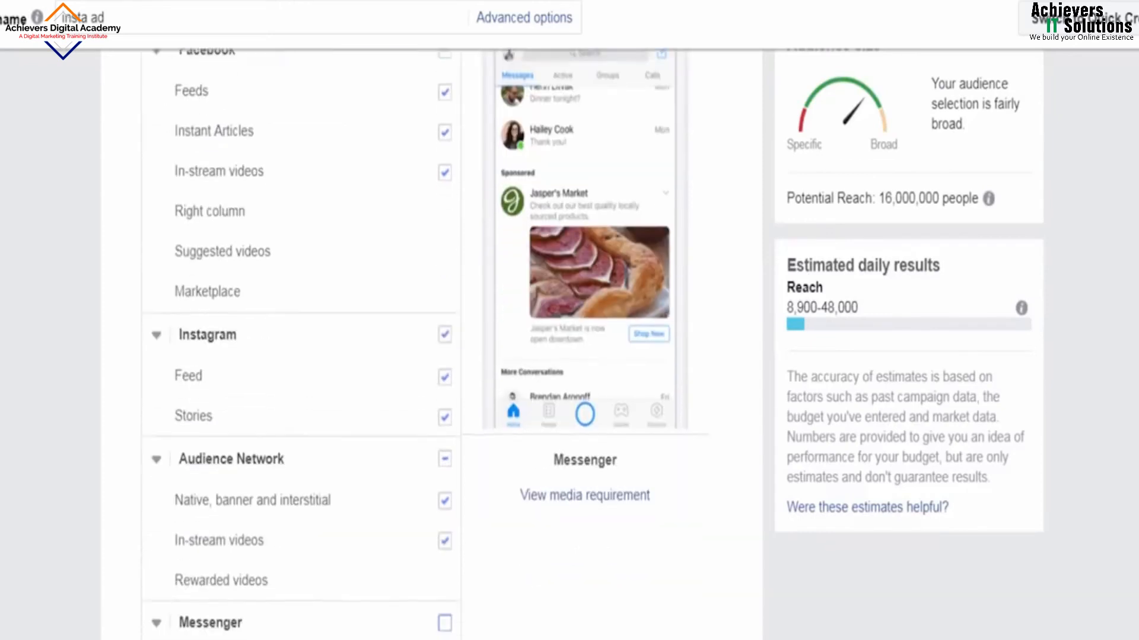
scroll(433, 336, "down", 4)
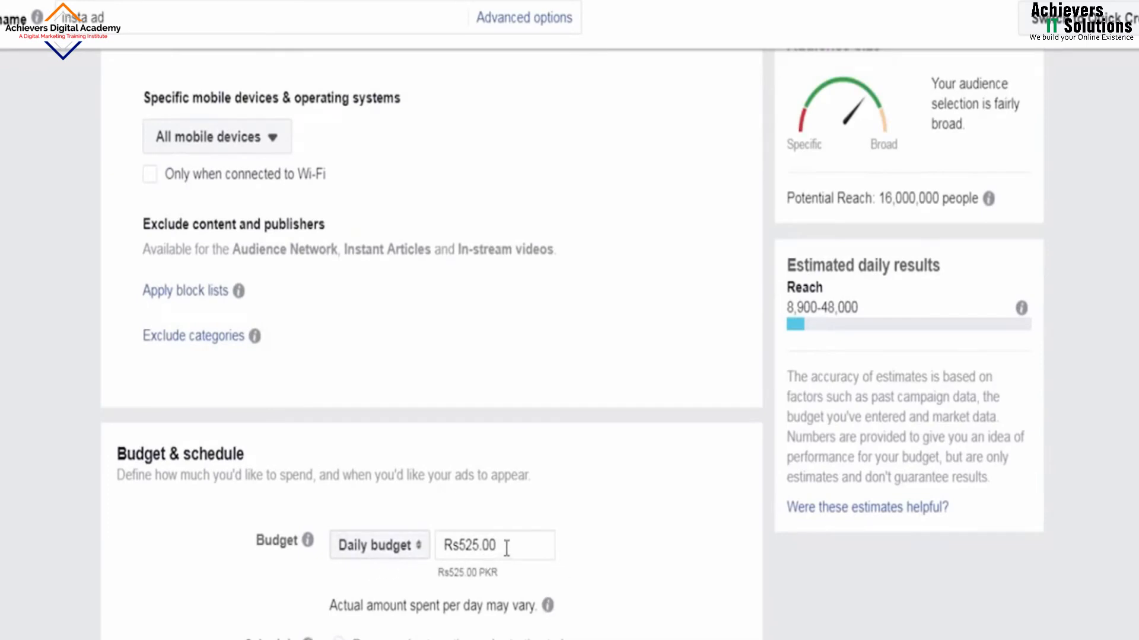
Step: Lower the daily budget from Rs525.00 to Rs200.00
left_click_drag(506, 548, 423, 551)
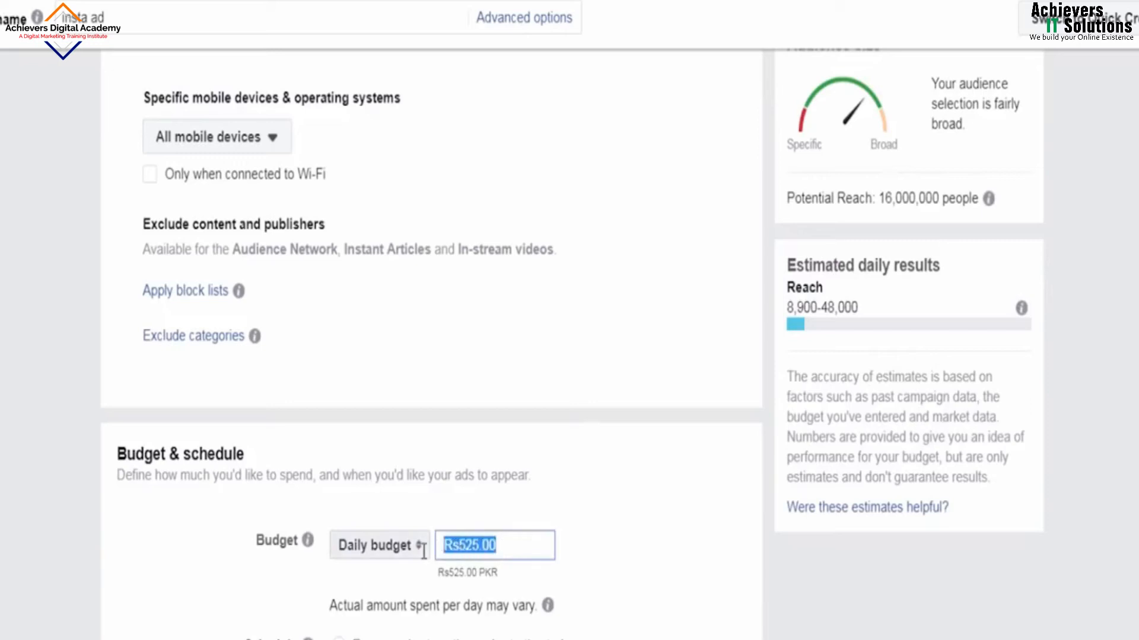
type("200")
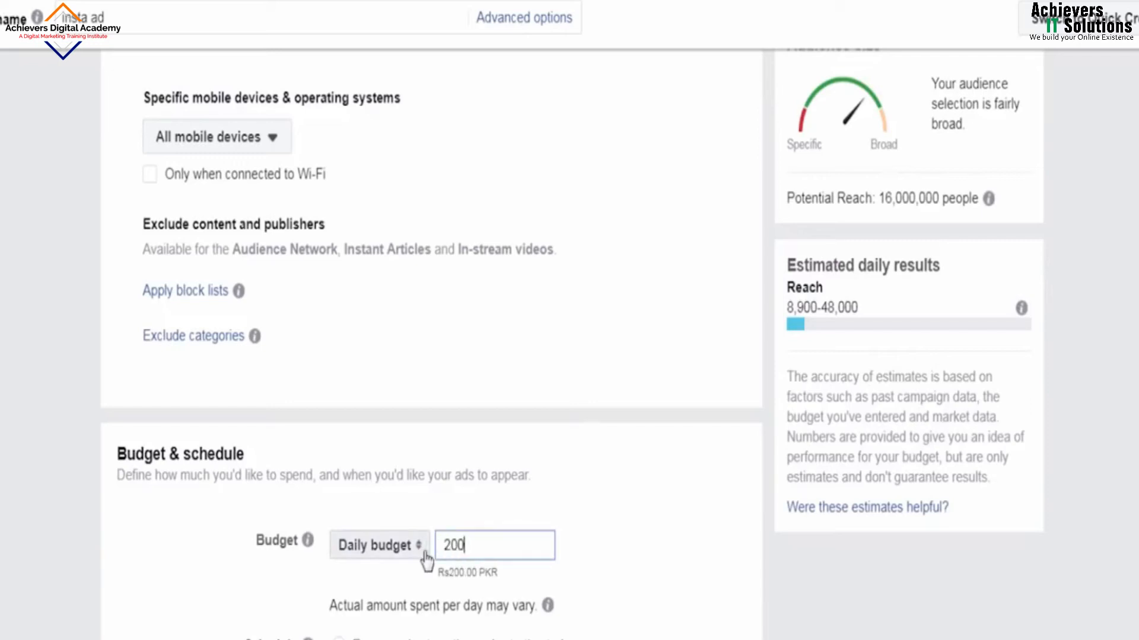
left_click(617, 578)
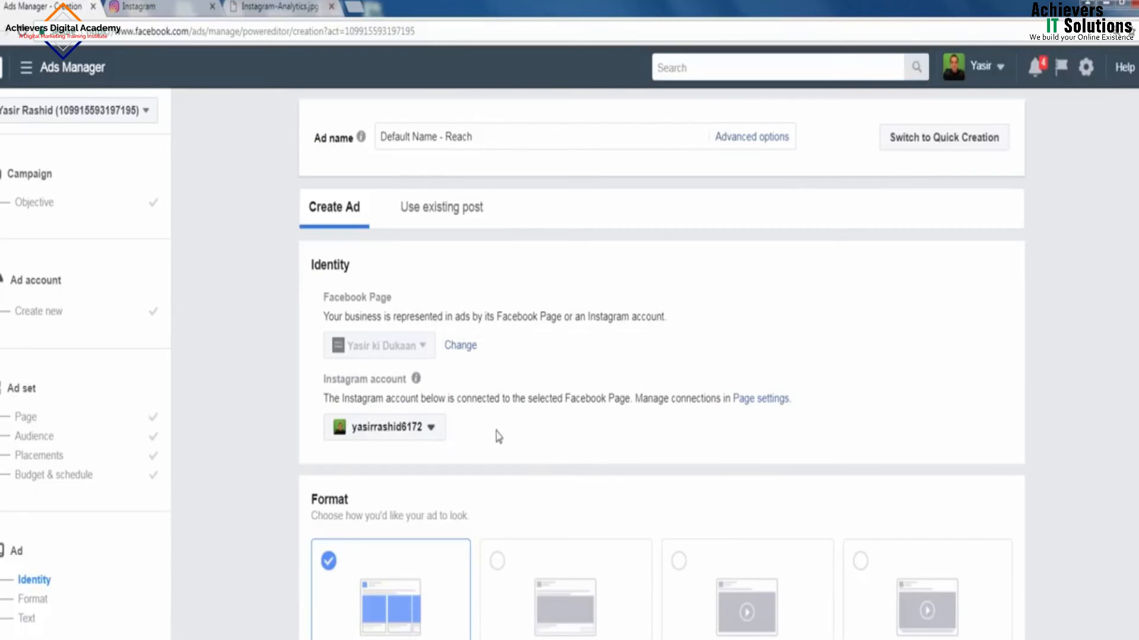
Step: Switch the ad format from Carousel to Single image
scroll(521, 432, "down", 1)
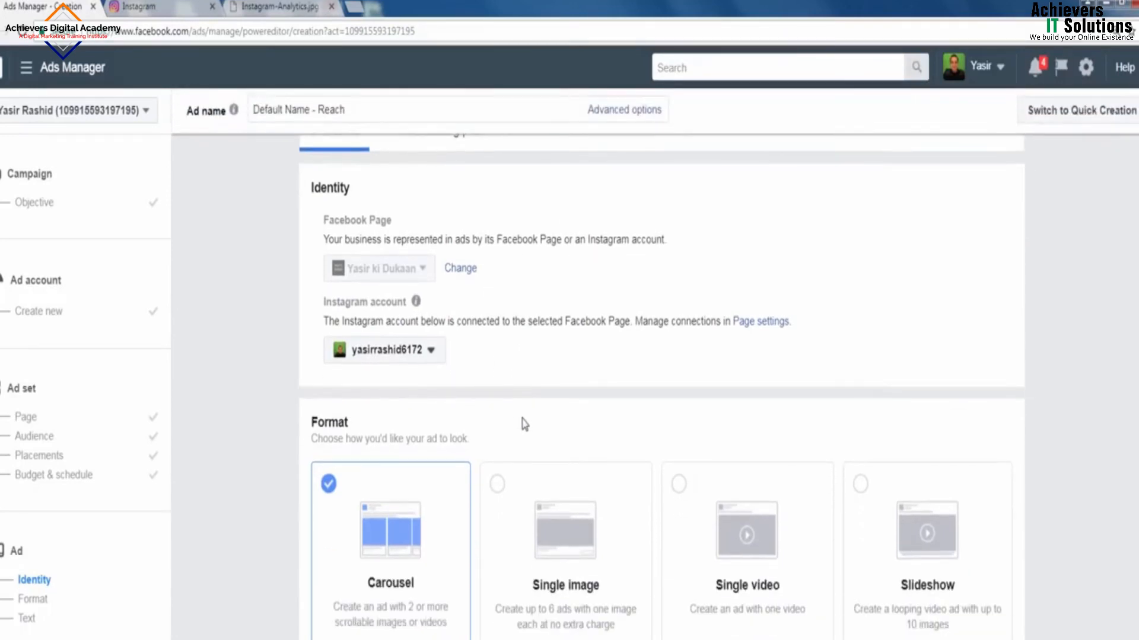
scroll(527, 416, "down", 1)
scroll(528, 419, "down", 1)
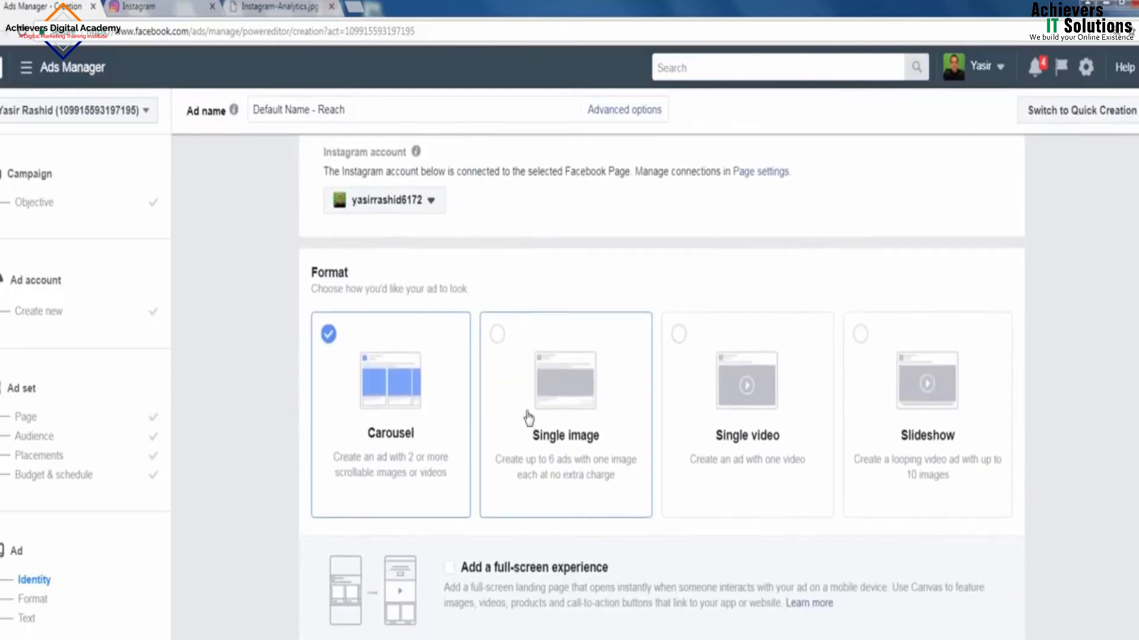
left_click(570, 415)
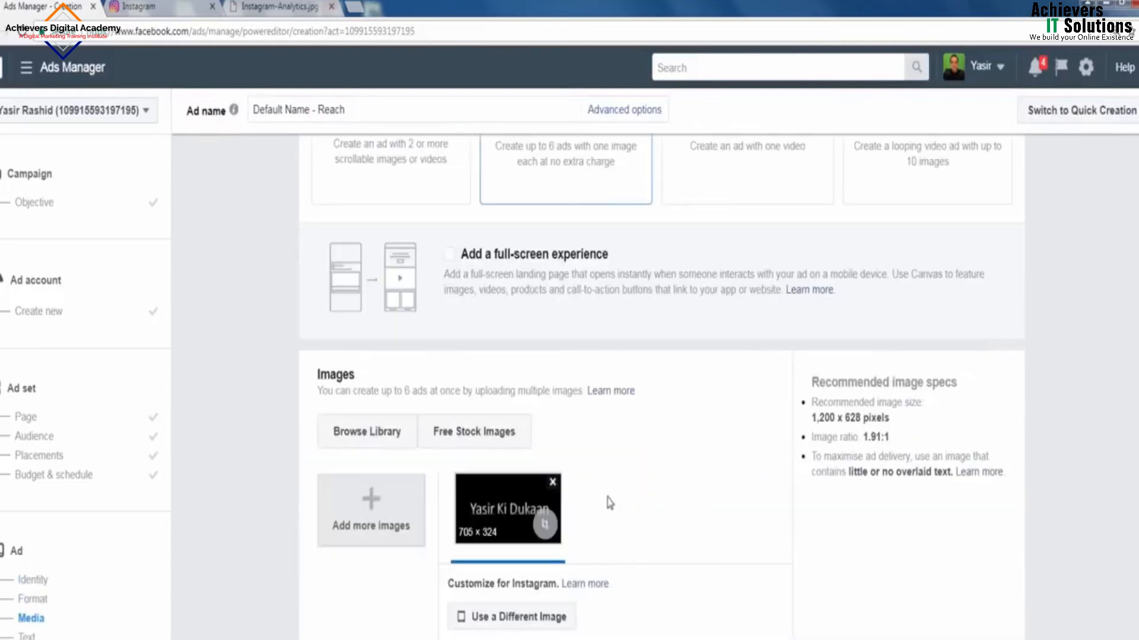
scroll(611, 502, "down", 1)
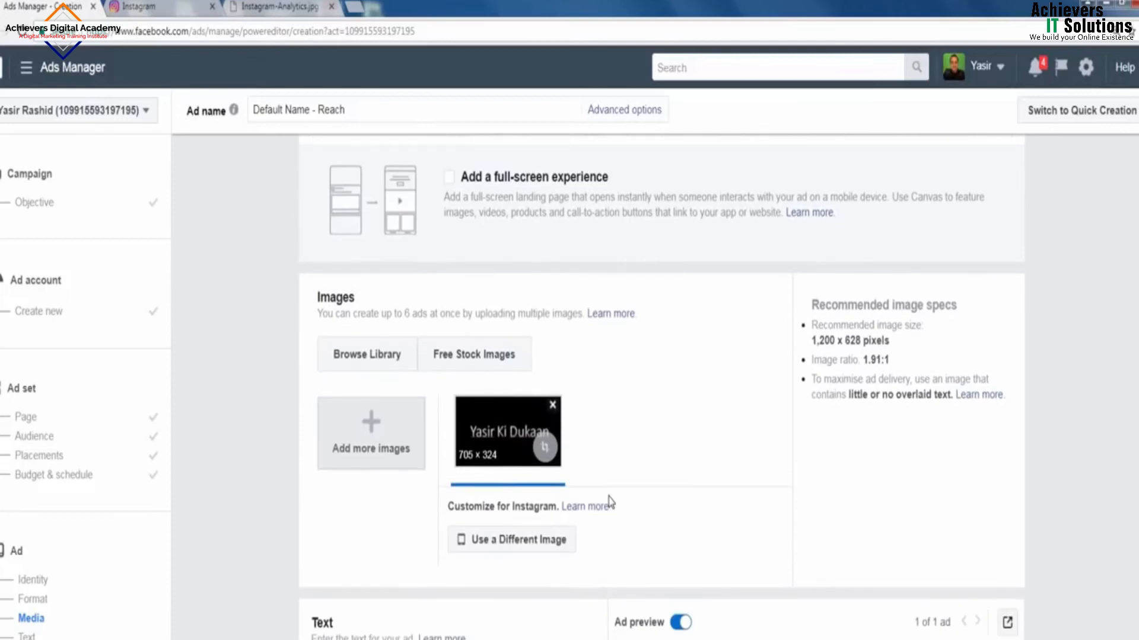
Step: Add the 1000 x 900 black T-shirt stock photo and remove the 705 x 324 banner
left_click(510, 368)
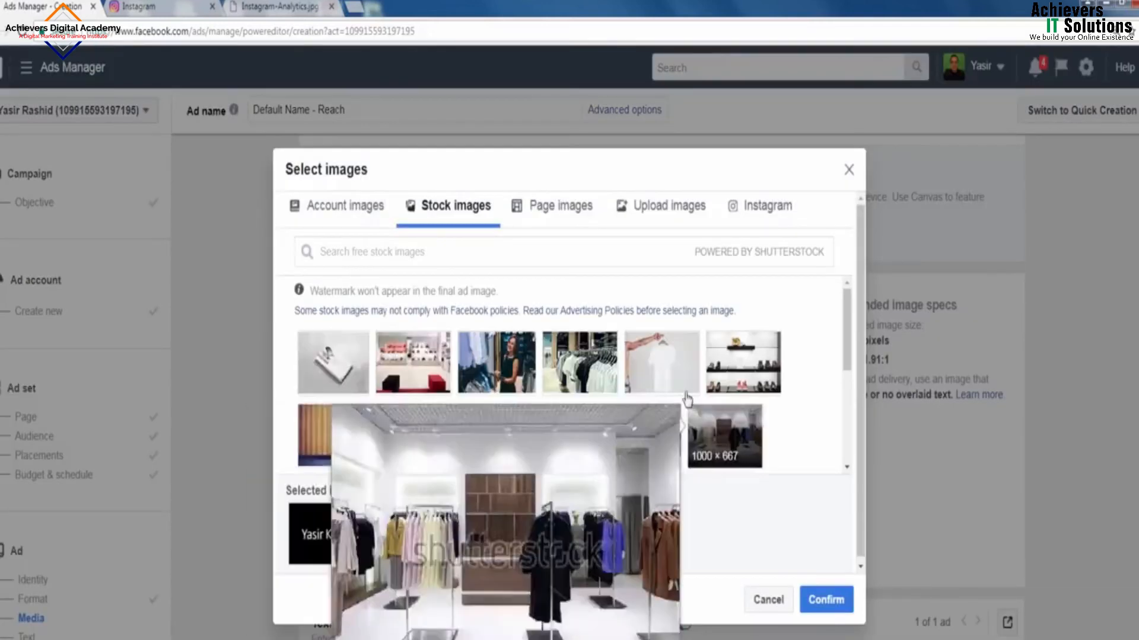
left_click(578, 445)
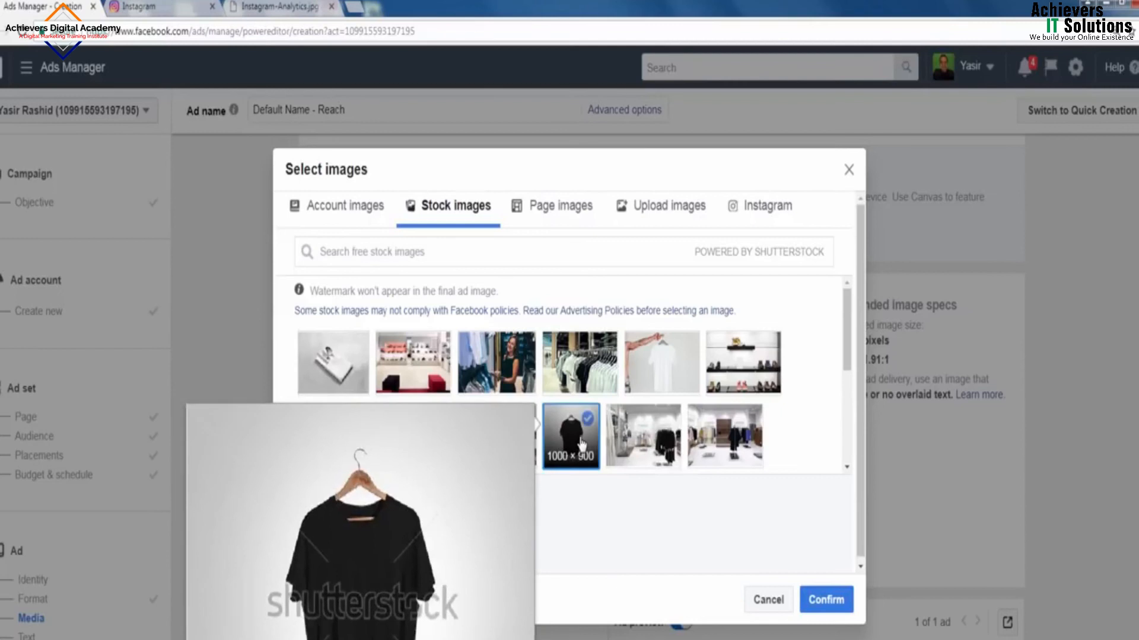
left_click(825, 600)
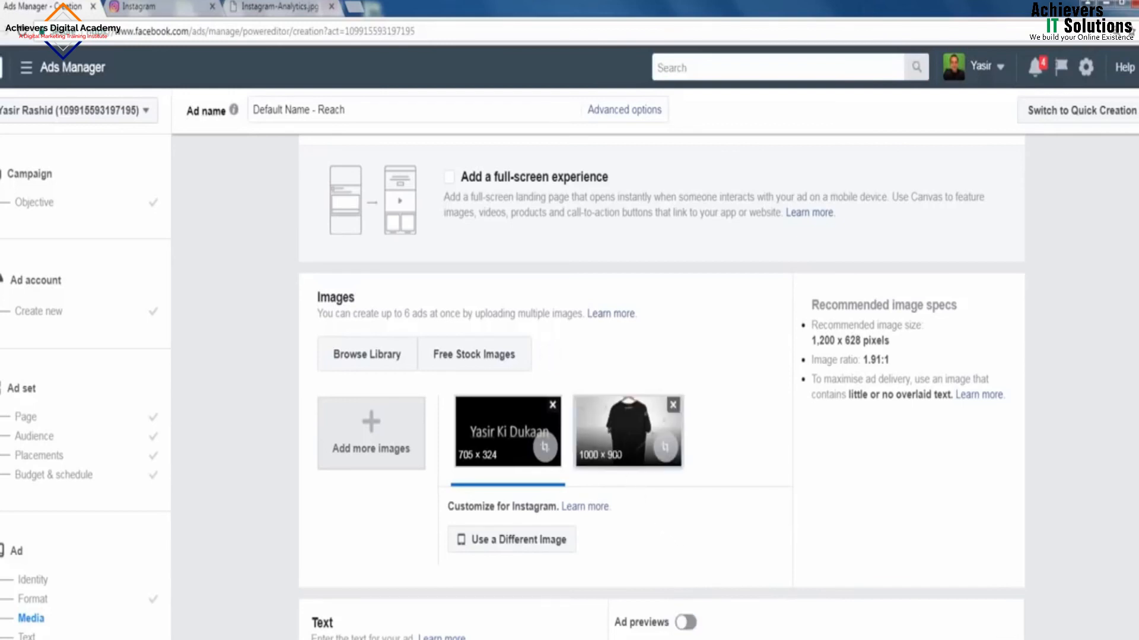
left_click(552, 405)
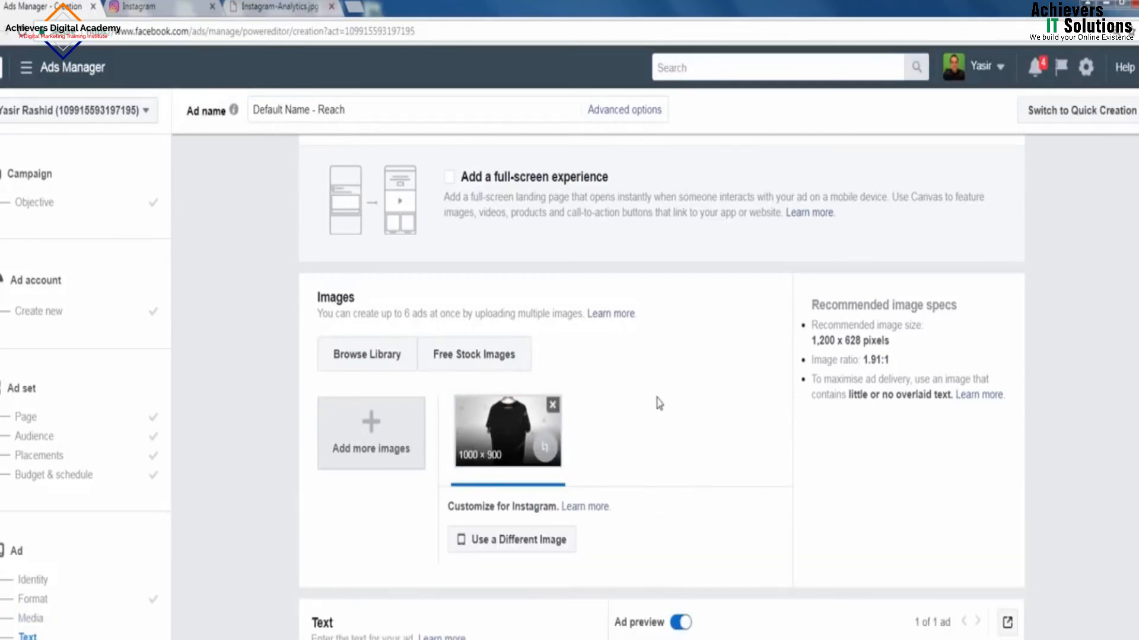
Step: Switch the Ad preview placement to Instagram feed to show the 'Sale 25% Buy Now!' T-shirt post
scroll(659, 404, "down", 6)
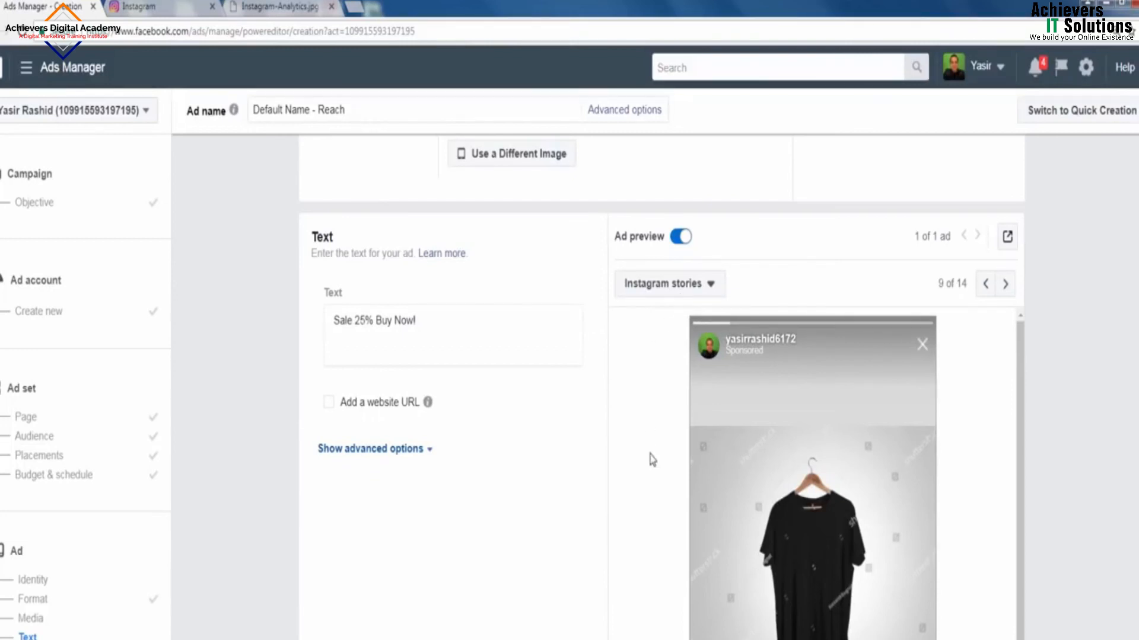
scroll(652, 478, "down", 1)
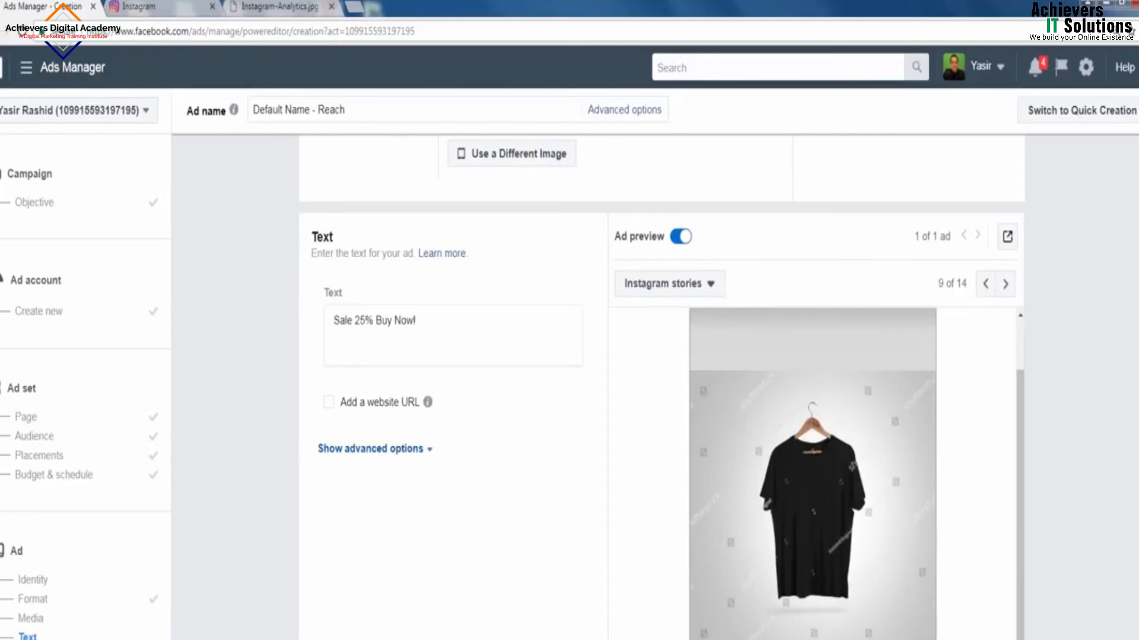
scroll(605, 631, "down", 1)
left_click(667, 207)
left_click(668, 206)
left_click(667, 206)
left_click(766, 340)
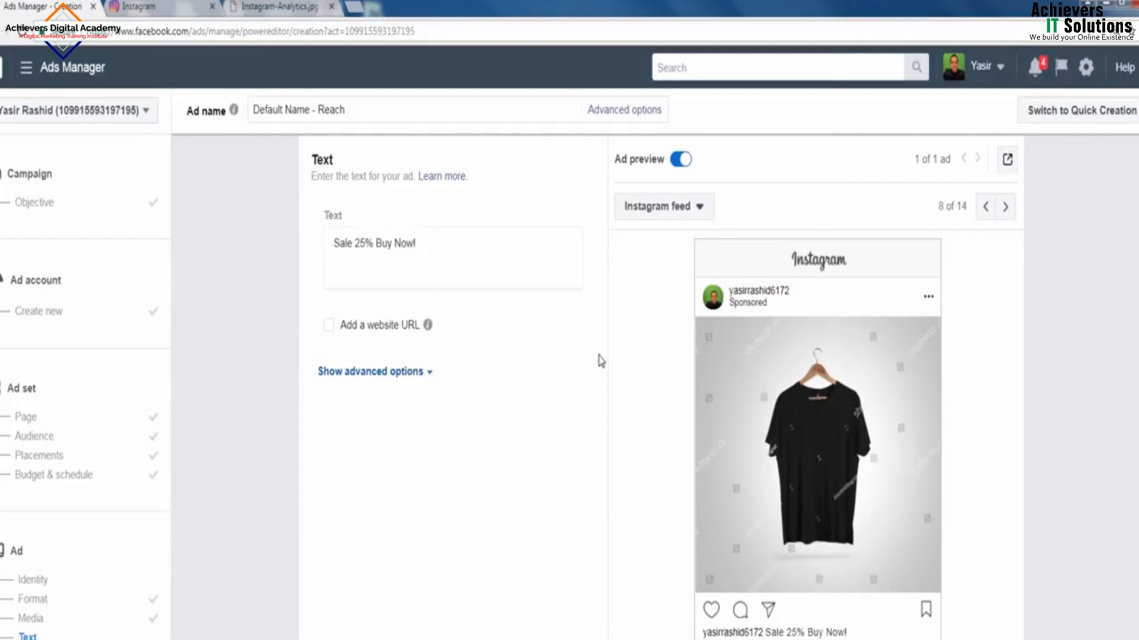
Step: Add '#BigSale' on a second line of the ad text and switch the preview to Instagram Stories
left_click(433, 245)
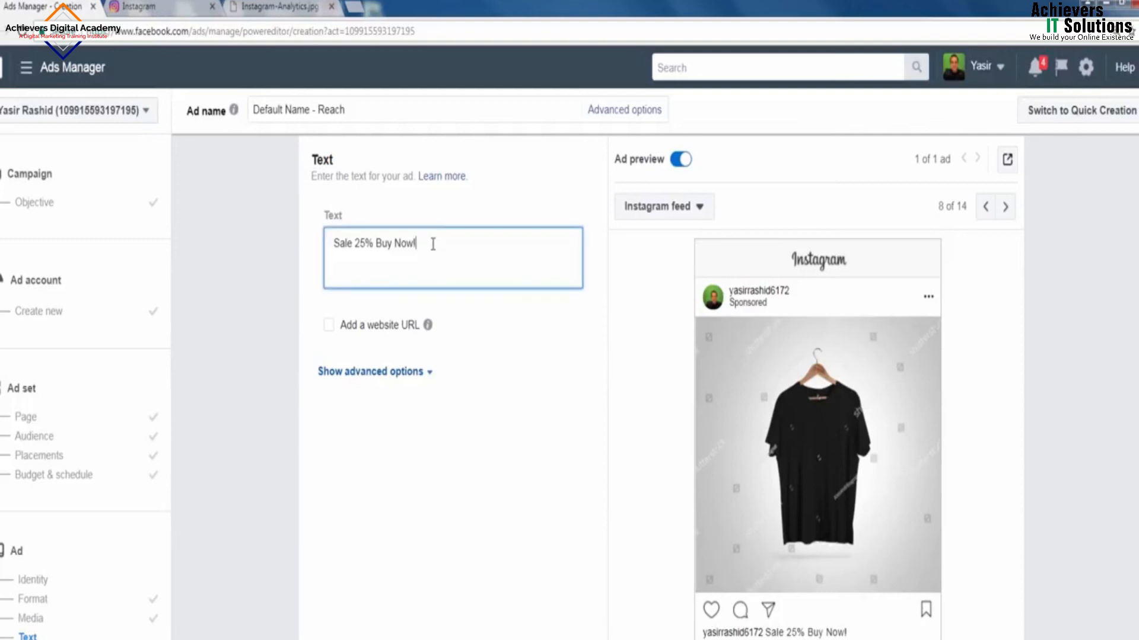
left_click_drag(424, 244, 327, 245)
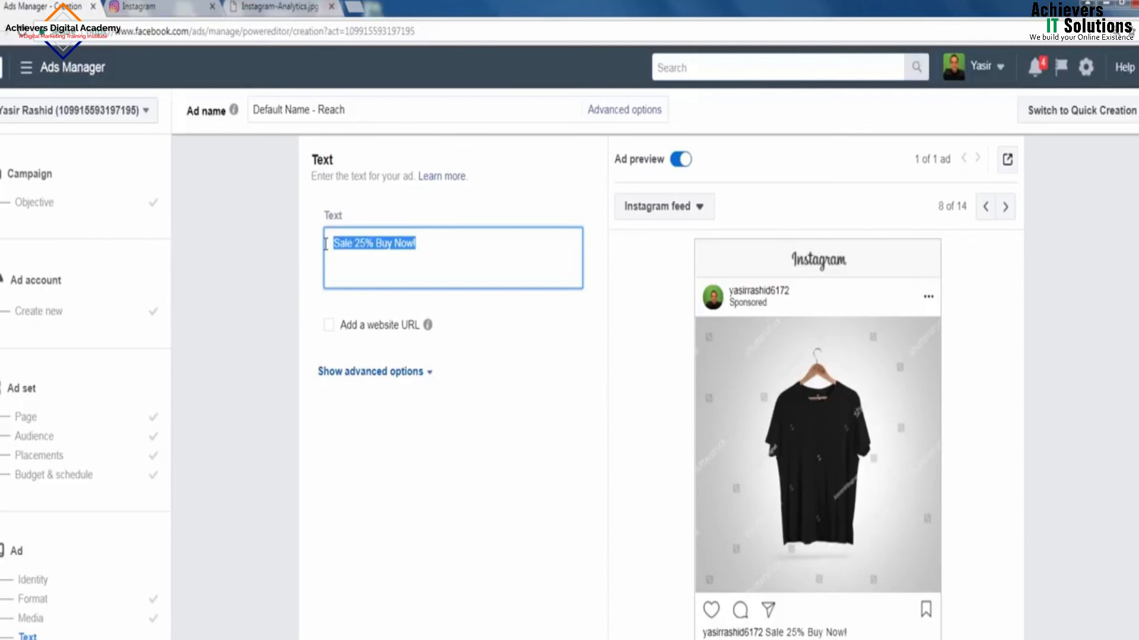
left_click(421, 249)
type("#BigSale")
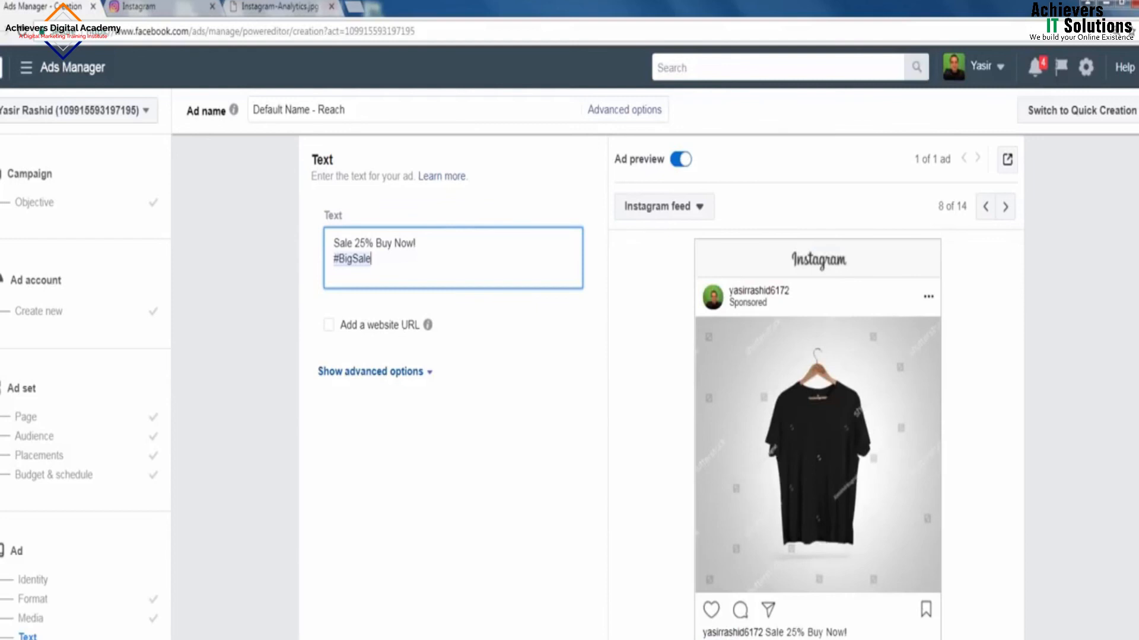
left_click(695, 213)
left_click(735, 458)
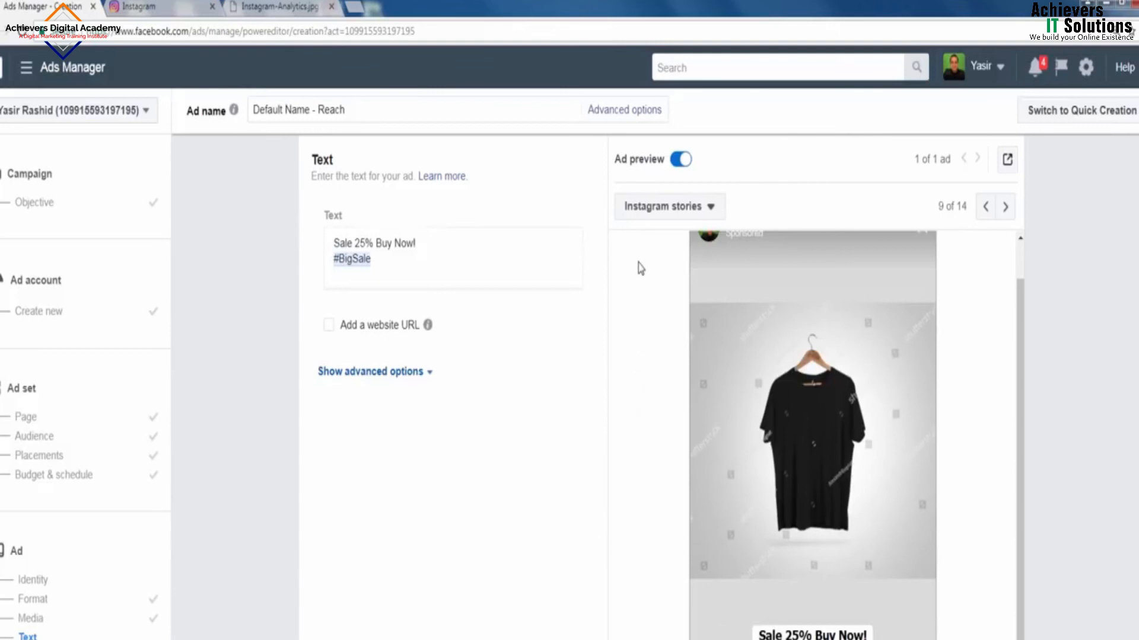
left_click(329, 326)
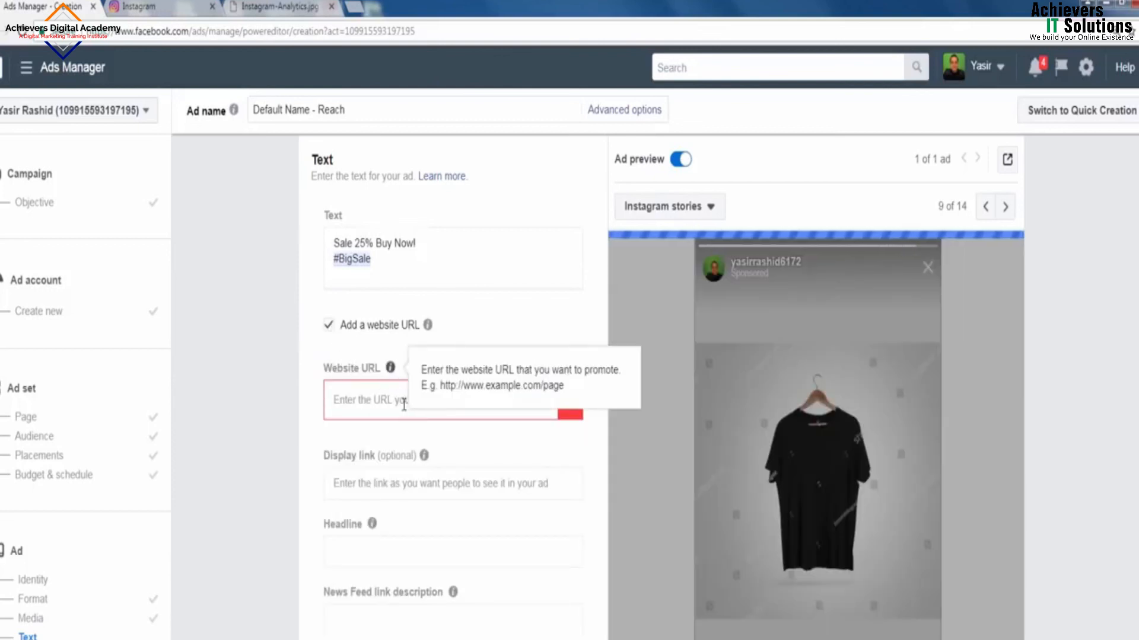
left_click(328, 326)
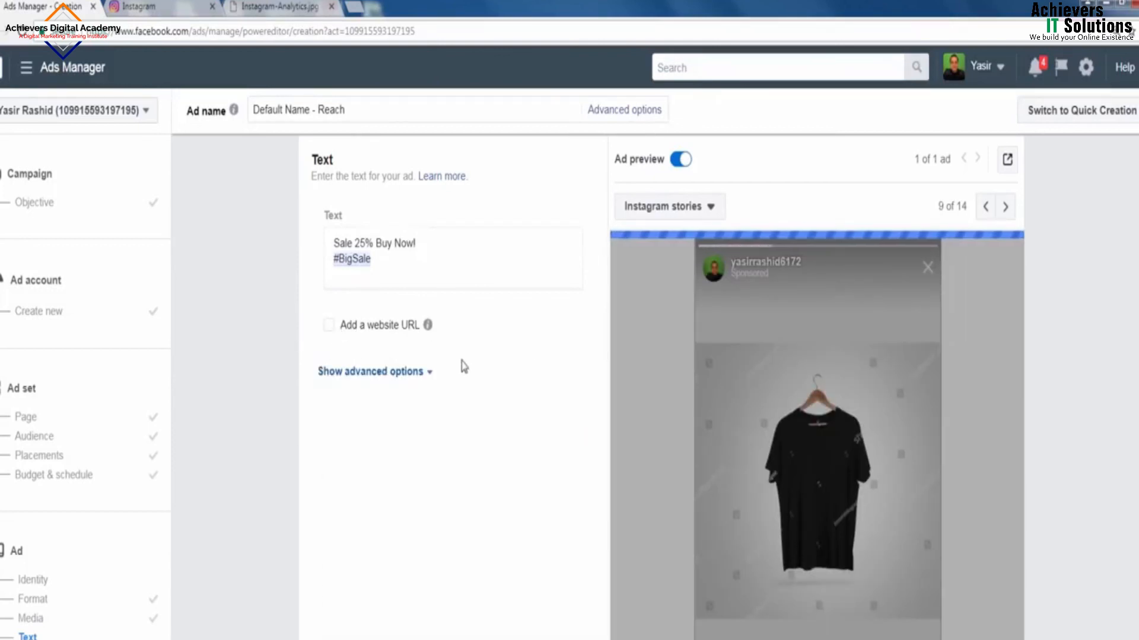
left_click(329, 325)
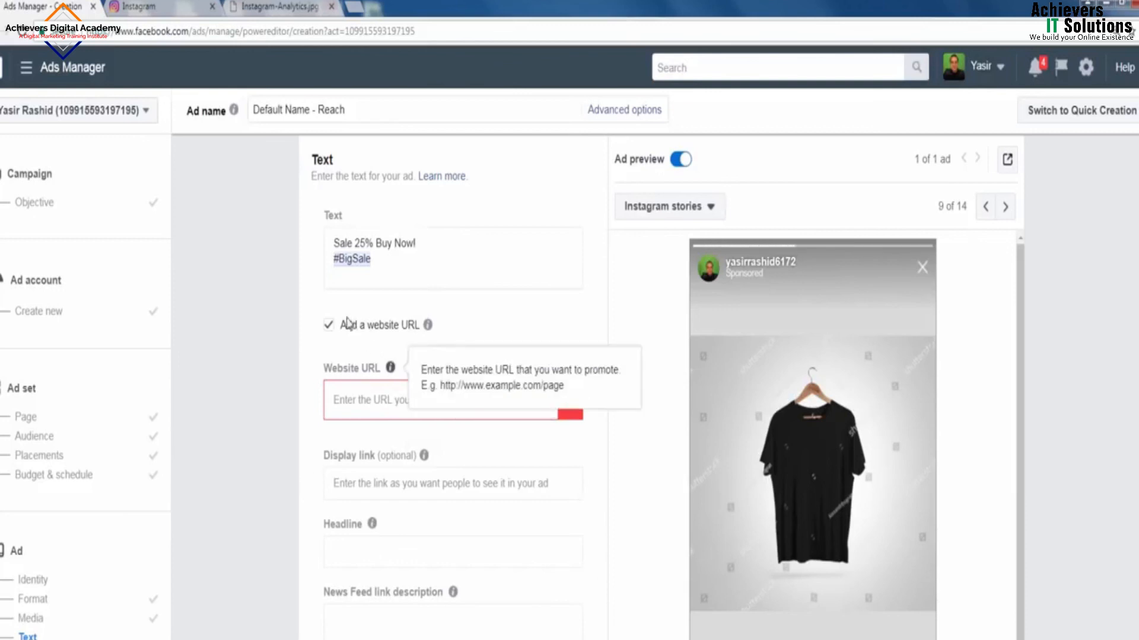
left_click(329, 327)
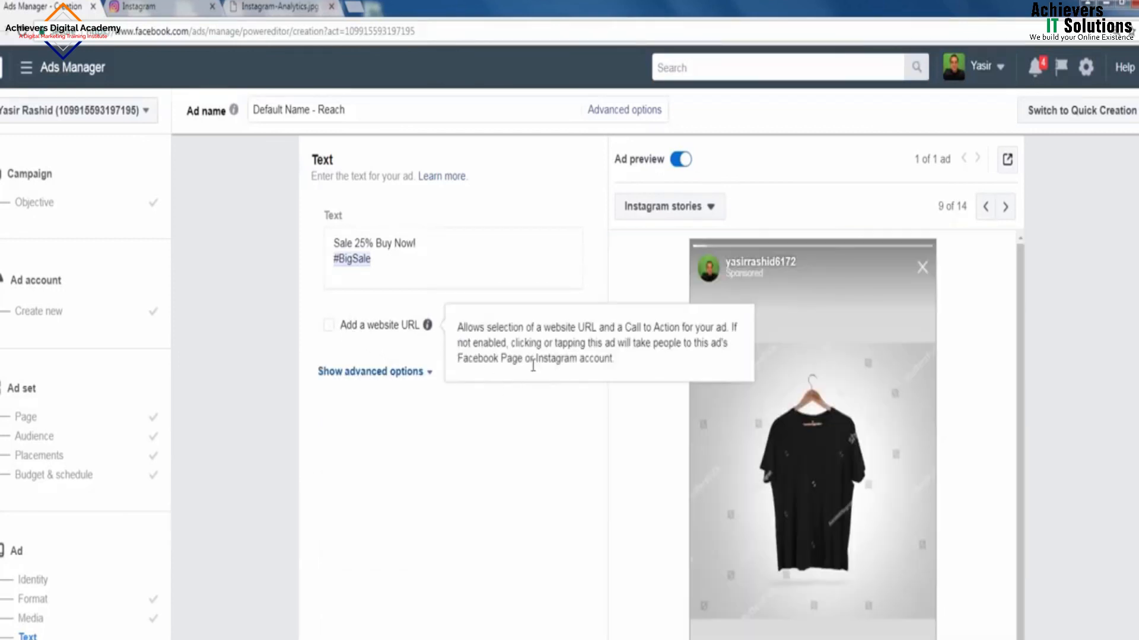
scroll(509, 434, "down", 3)
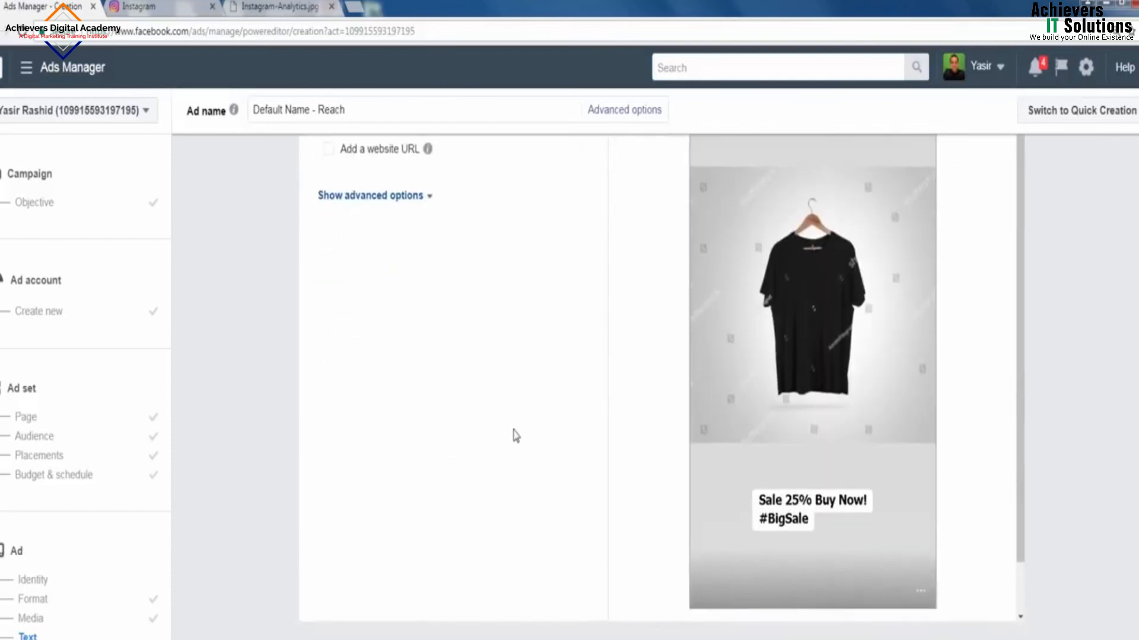